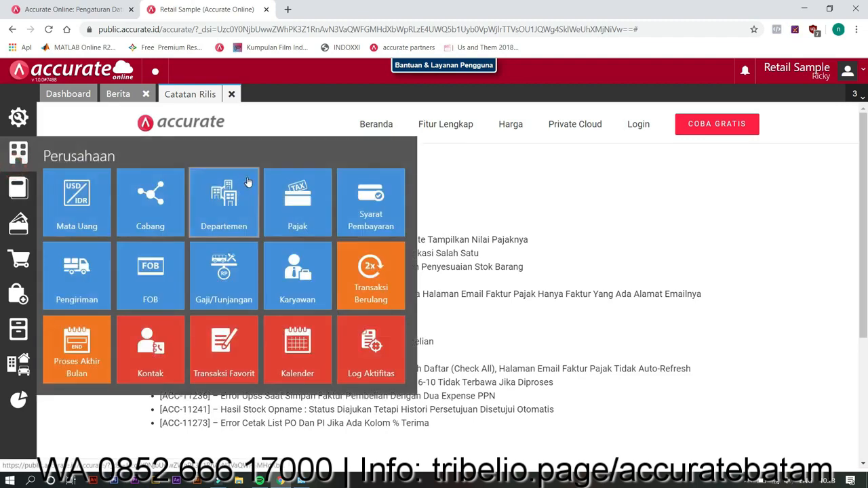
Start a new tax record in the company's Pajak module with the tax type Pajak Penghasilan Ps.23.
click(604, 197)
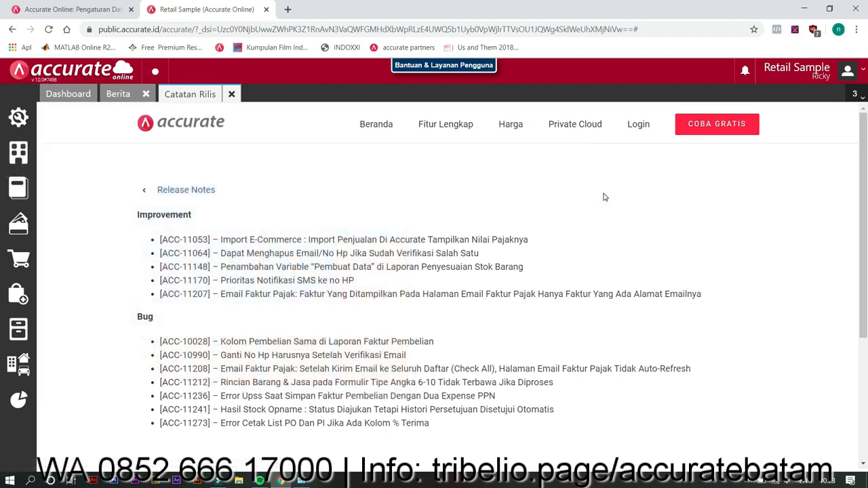
click(6, 157)
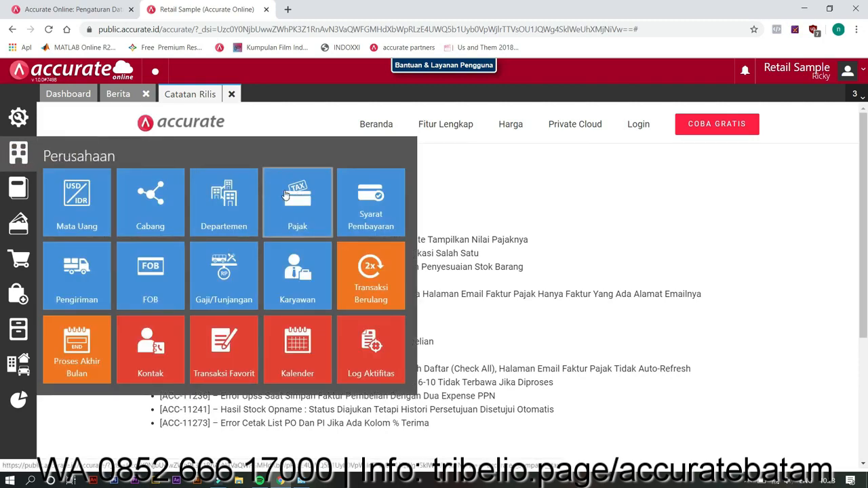
click(286, 196)
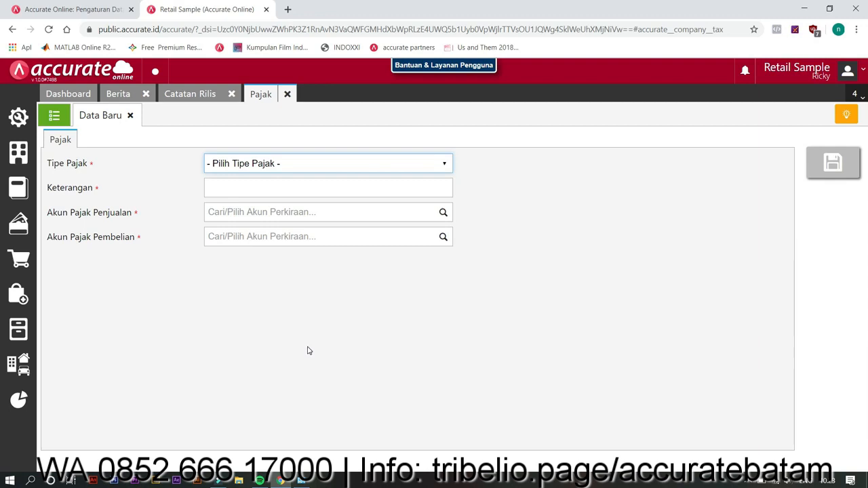
click(407, 165)
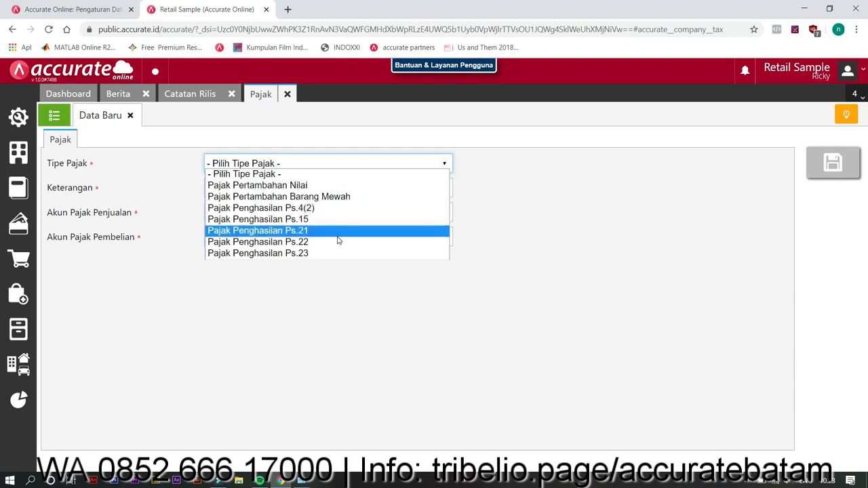
click(300, 255)
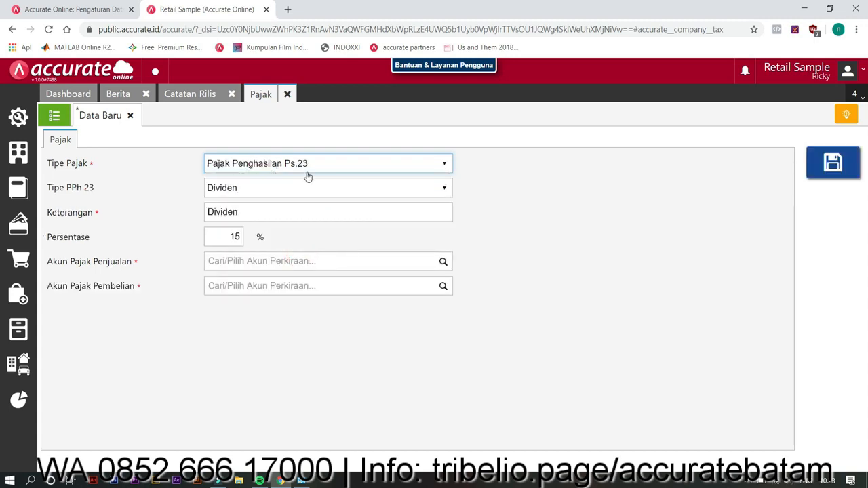
Set the PPh 23 type of the new tax to Jasa Freight forwarding with a percentage of 2.
click(333, 193)
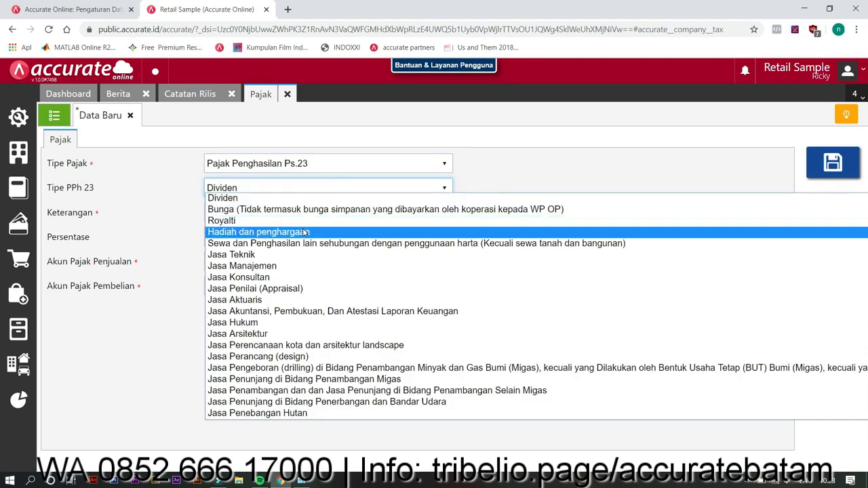
scroll(303, 238, down, 10)
scroll(302, 246, up, 10)
scroll(301, 246, down, 6)
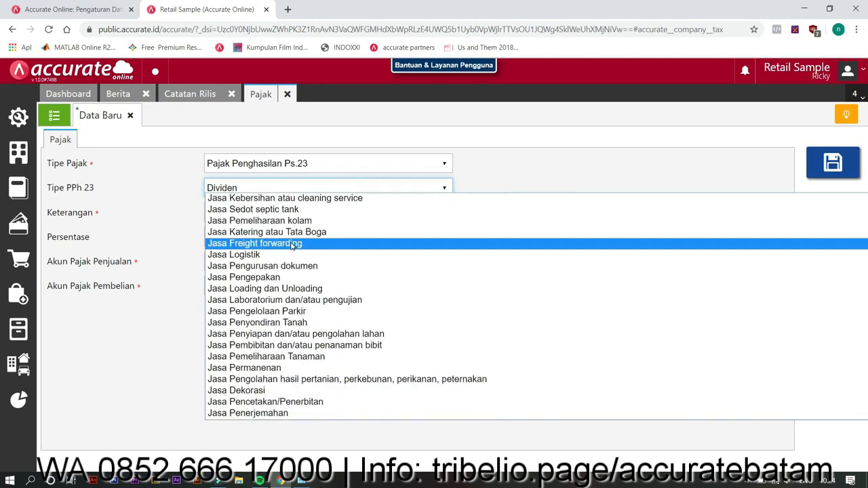
click(299, 243)
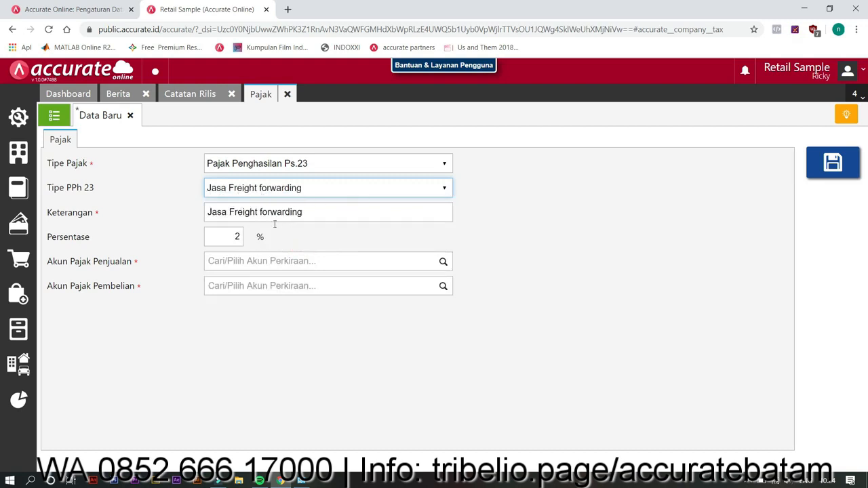
click(228, 237)
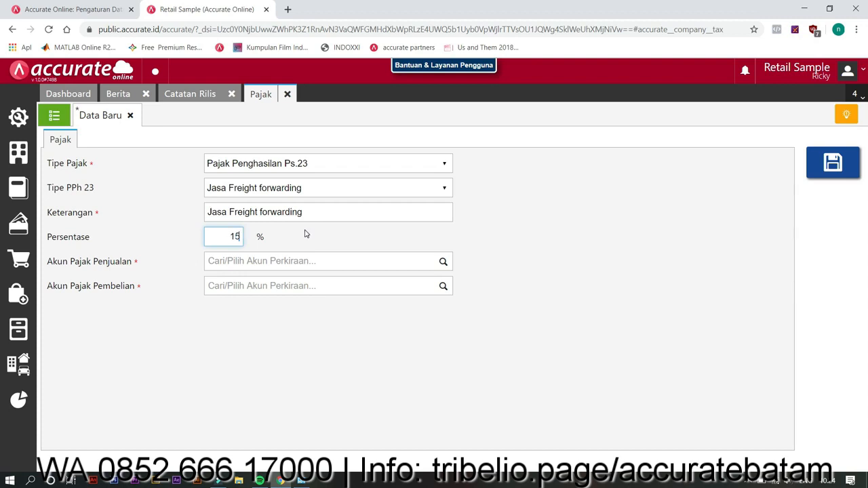
click(305, 234)
Assign PPh Pasal 23 as the sales tax account of the new tax, searching for "Pph".
click(443, 263)
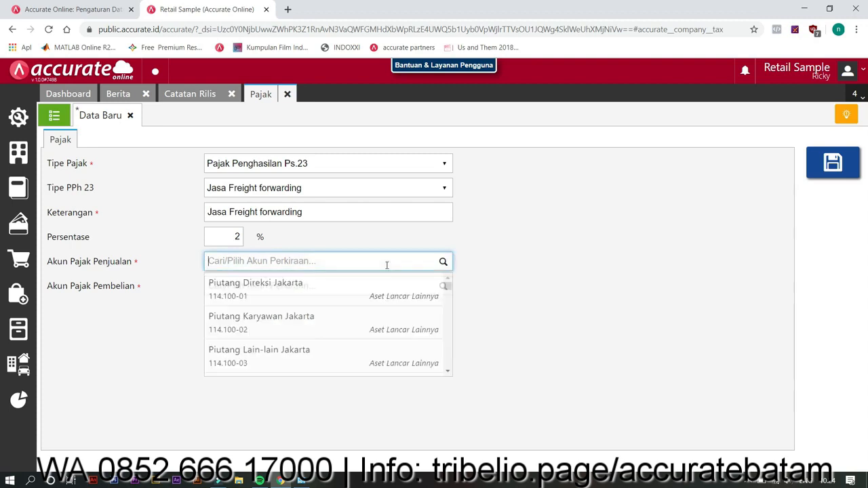
text(Pph)
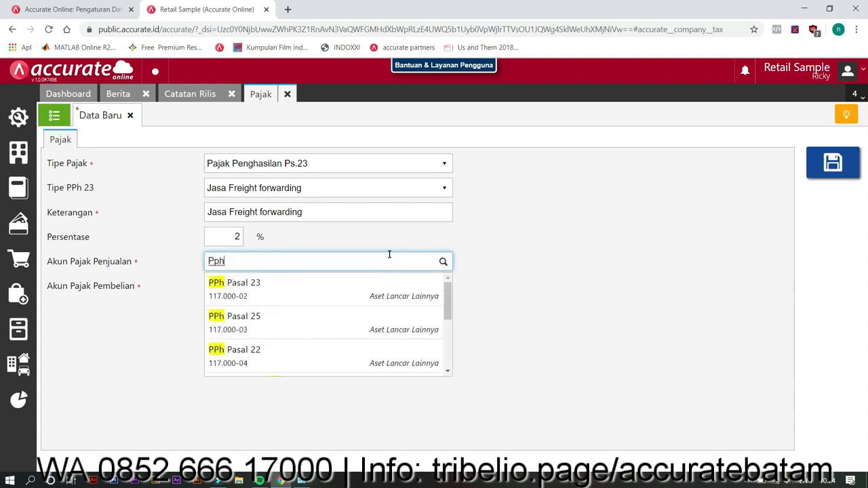
click(359, 280)
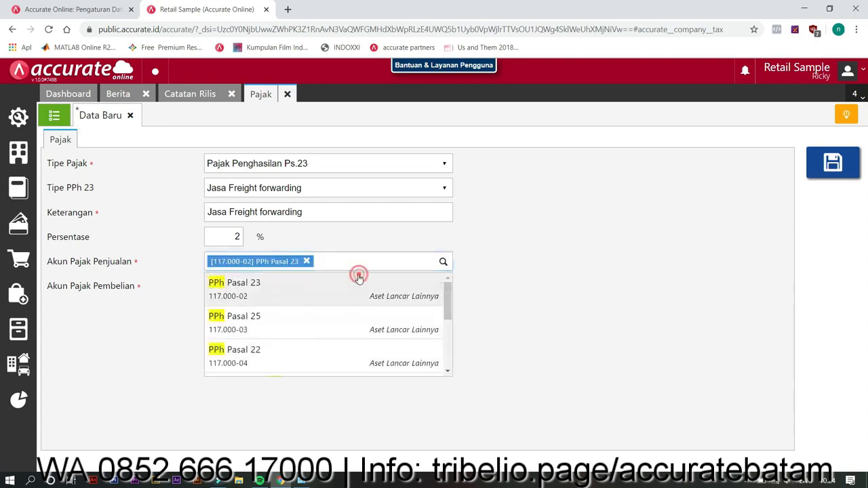
Assign Hutang Pajak PPh Ps 23 as the purchase tax account, searching for "Hutang pajak".
click(418, 287)
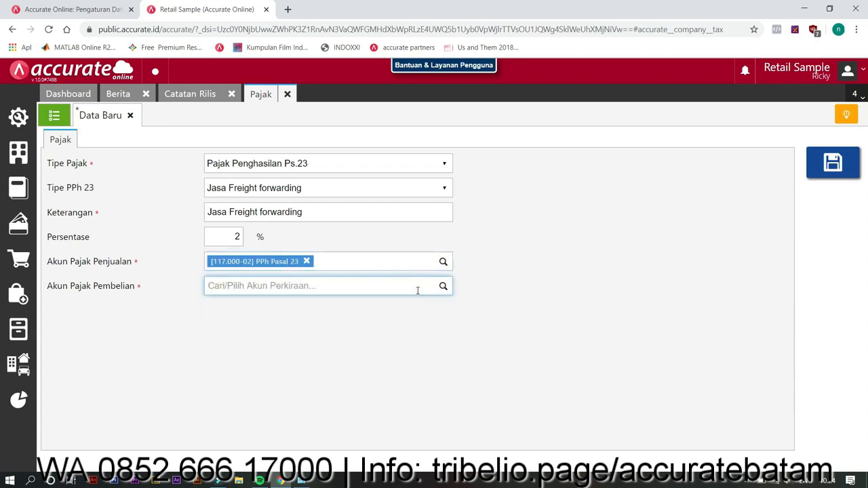
text(P)
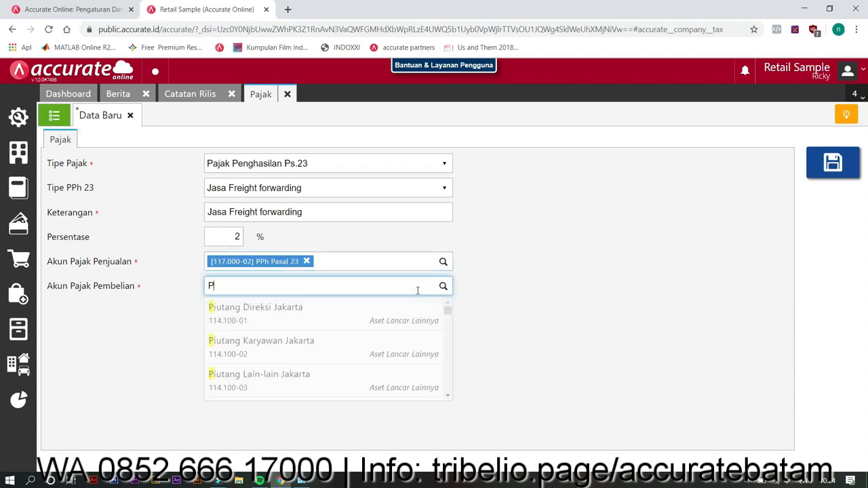
key(BackSpace)
text(HUtang paja)
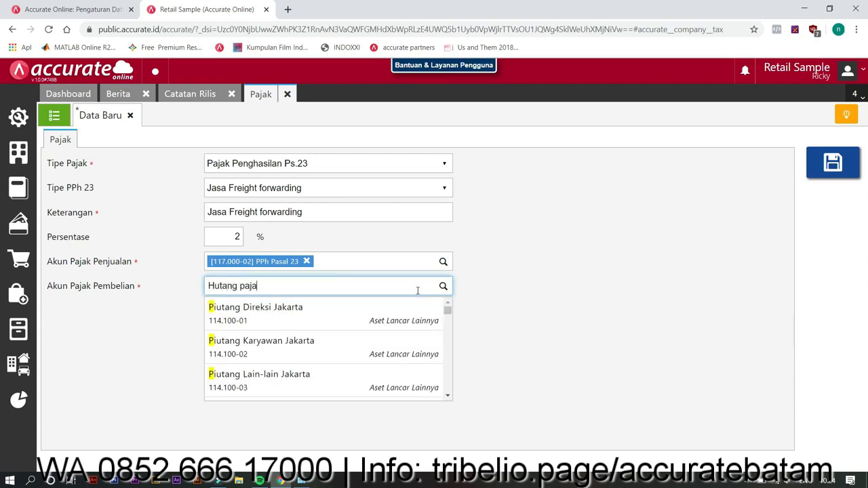
text(k)
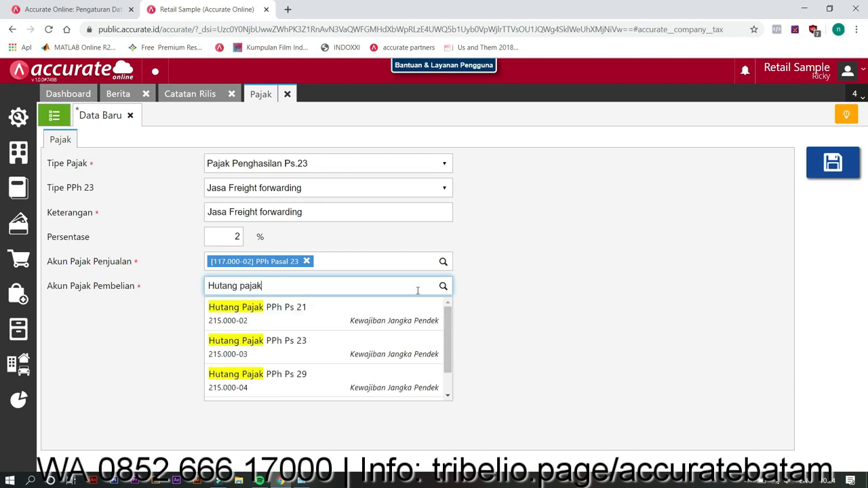
click(295, 349)
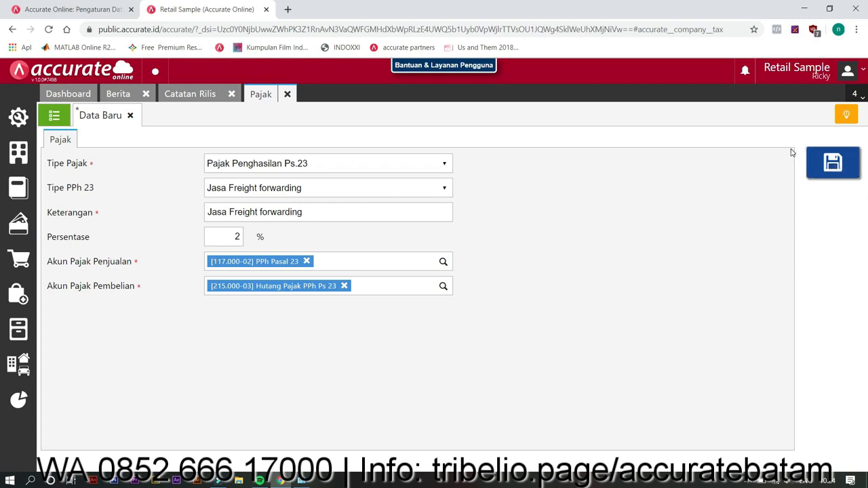
Review the existing Jasa Freight forwarding tax record, close it and discard the unsaved new tax entry.
click(54, 117)
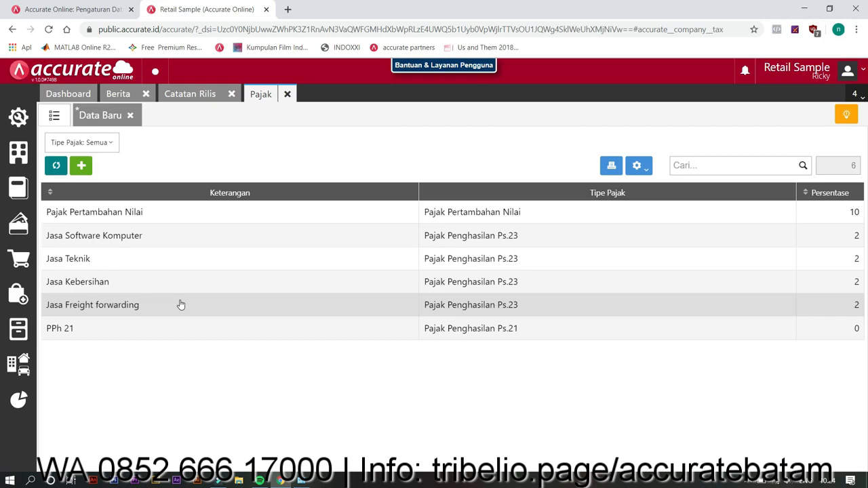
click(181, 304)
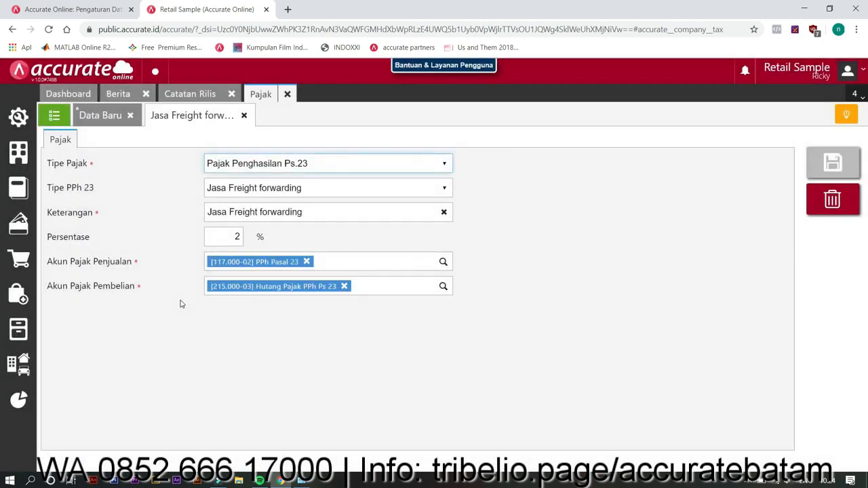
click(244, 116)
click(130, 116)
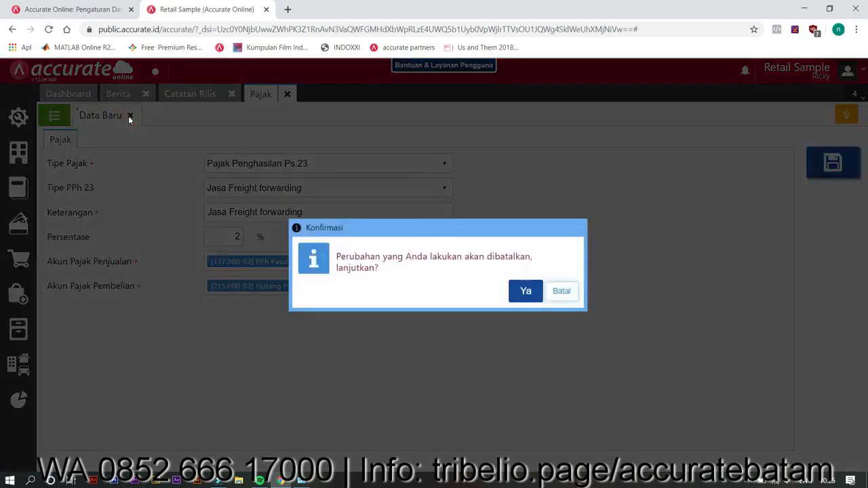
click(522, 292)
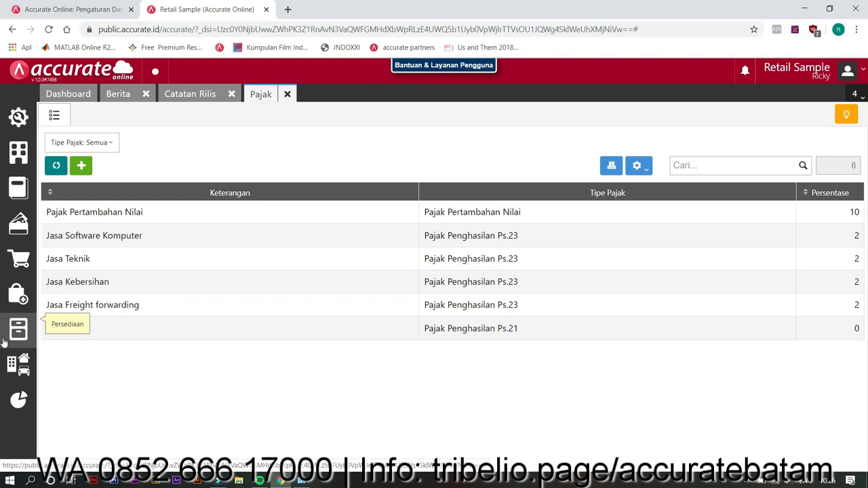
Start a new Barang & Jasa record in the inventory module and assign it to the Jasa category.
click(15, 336)
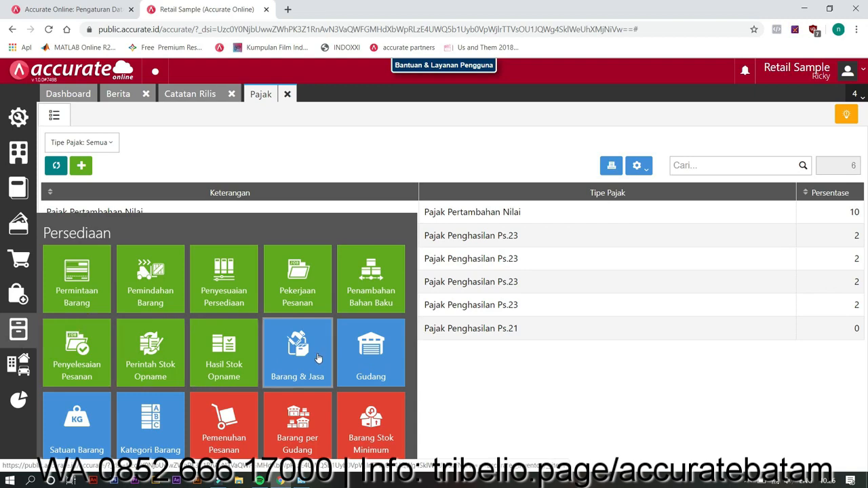
click(495, 357)
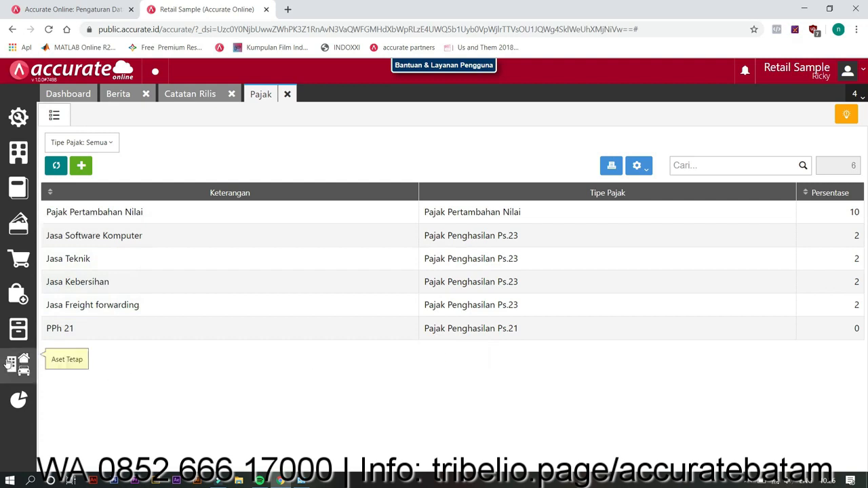
click(14, 334)
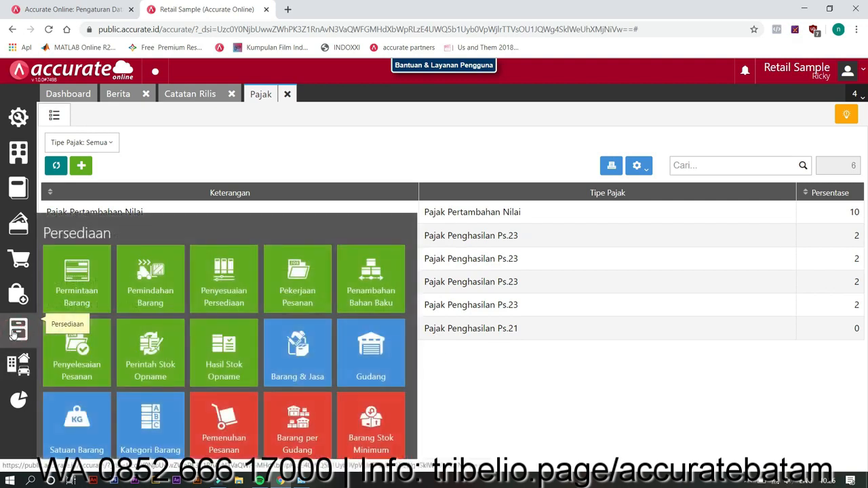
click(310, 353)
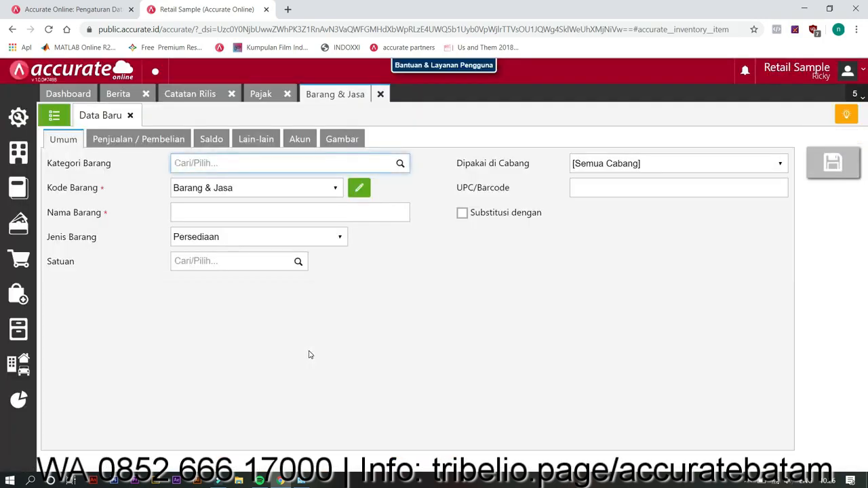
click(401, 164)
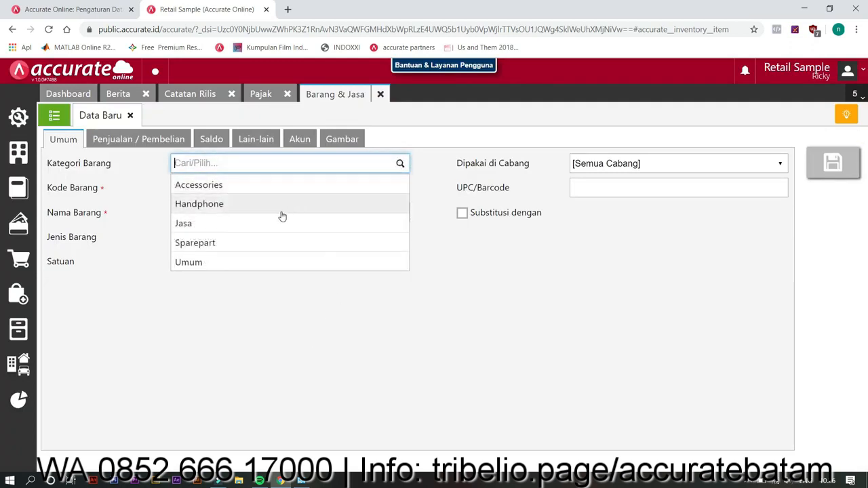
click(261, 223)
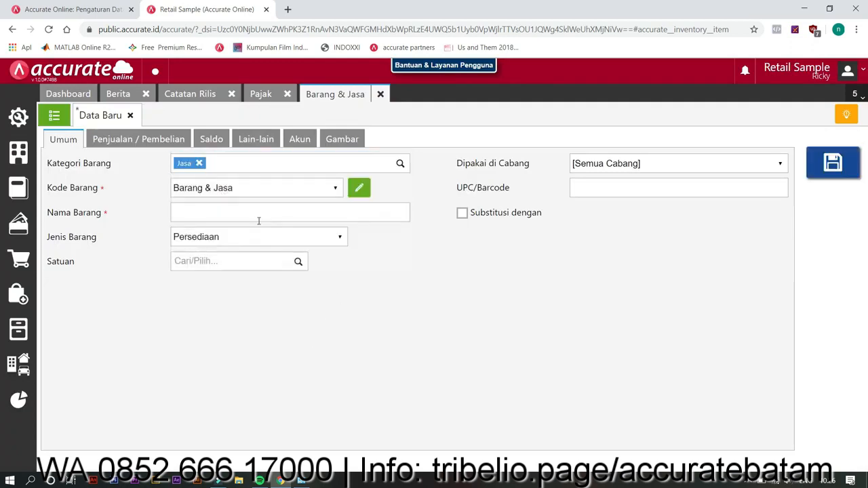
Name the new item Jasa Pengiriman and set its item type to Jasa.
click(204, 214)
text(Jasa)
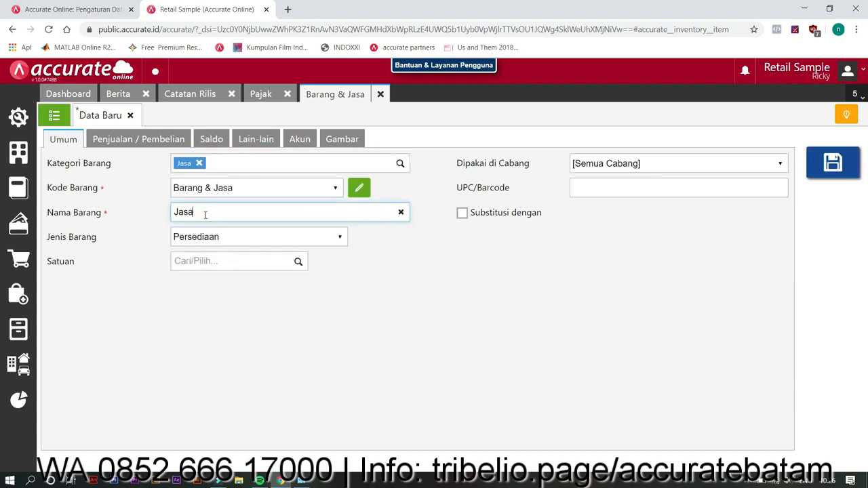
text( Pengir)
click(242, 243)
click(273, 242)
click(350, 241)
click(339, 239)
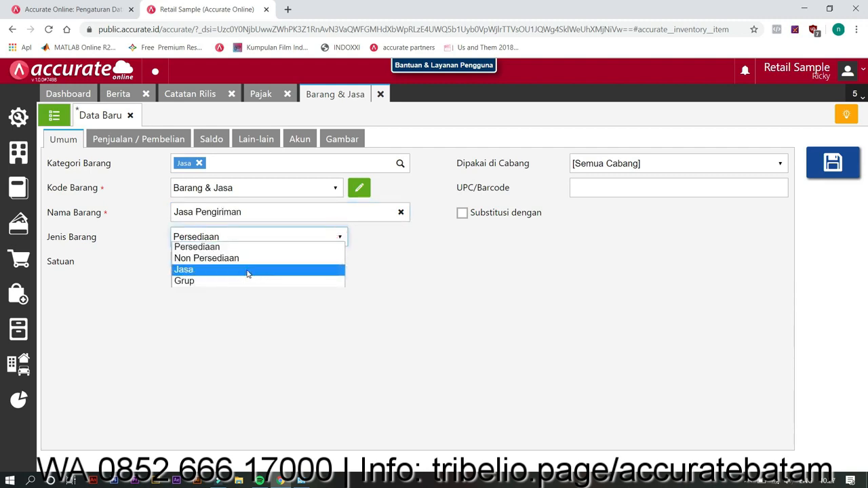
click(248, 271)
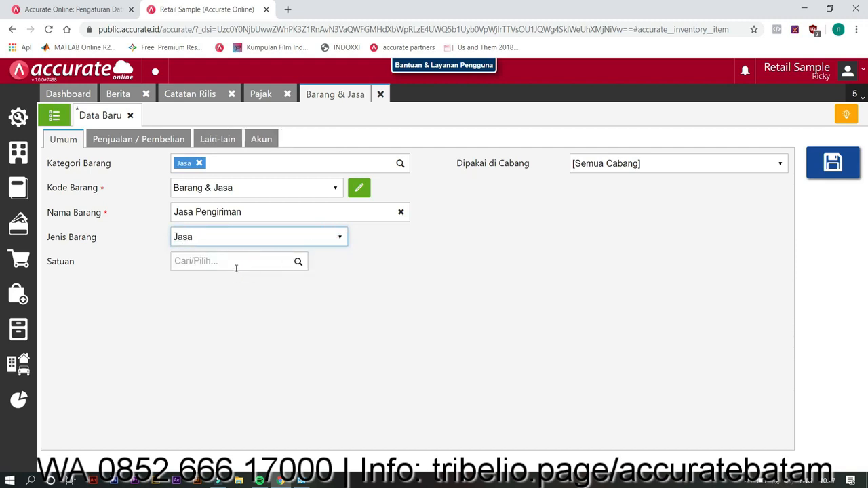
Assign Jasa Freight forwarding as the new item's PPh tax, try to save the item, and return to editing it.
click(154, 139)
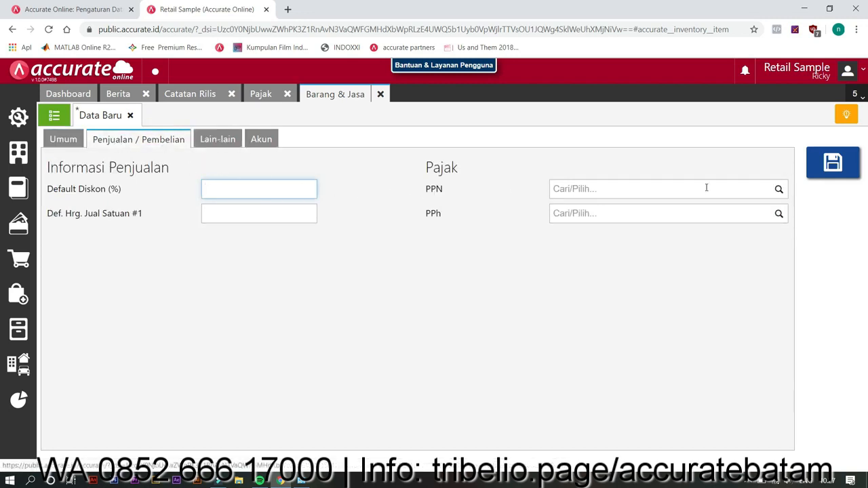
click(778, 215)
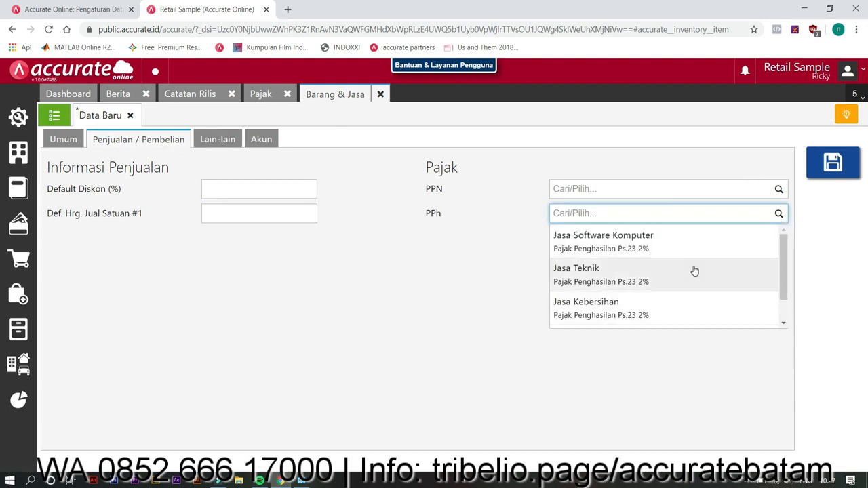
scroll(691, 273, down, 1)
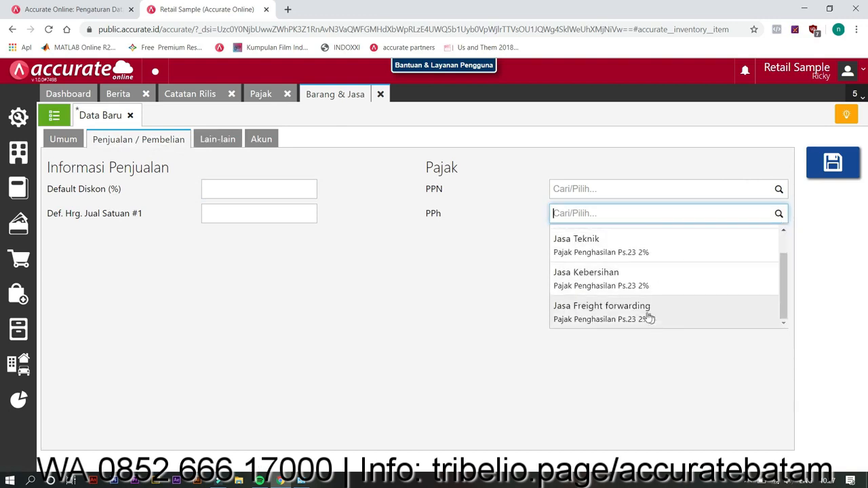
scroll(643, 317, up, 1)
scroll(643, 319, down, 1)
click(655, 319)
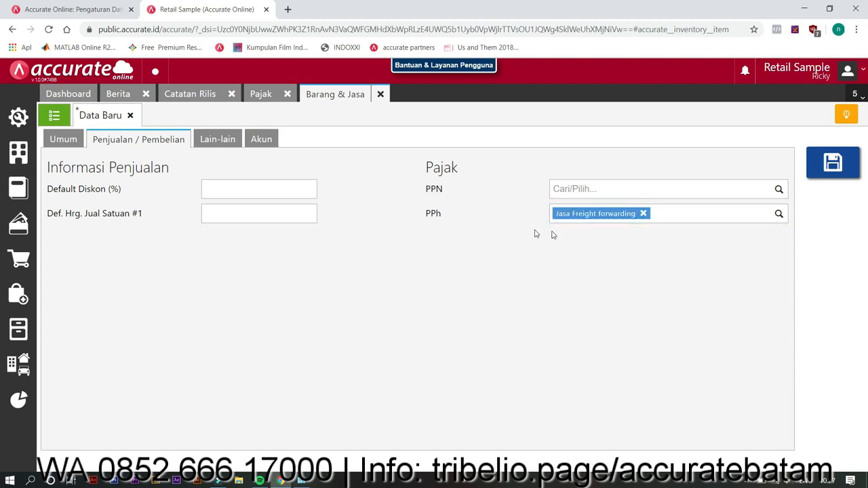
click(833, 163)
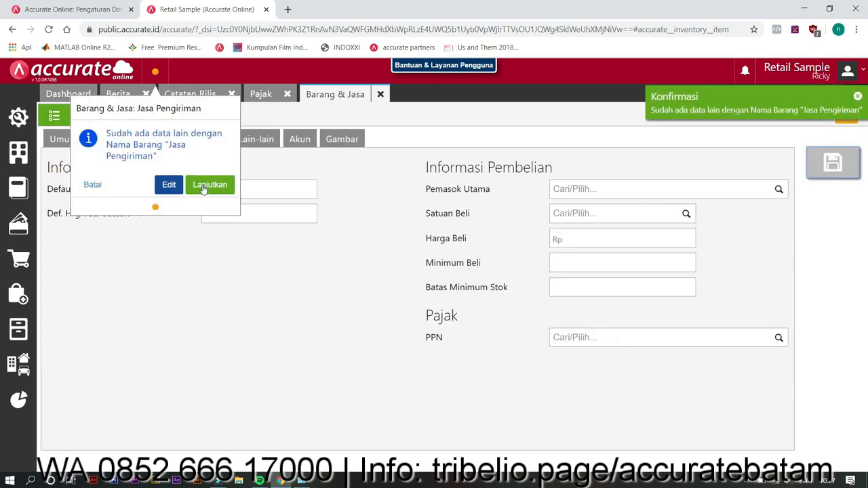
click(168, 185)
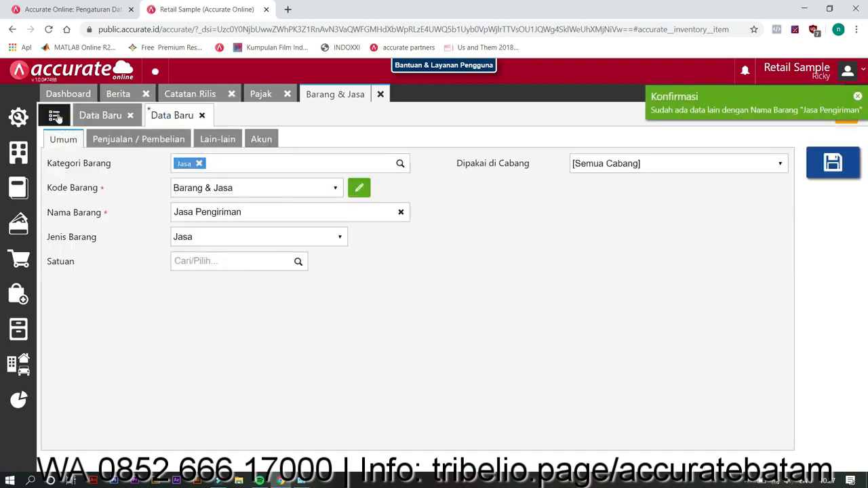
Search the item list for "Jasa", delete the existing Persediaan-type Jasa Pengiriman item, and save the new Jasa Pengiriman service item.
click(55, 117)
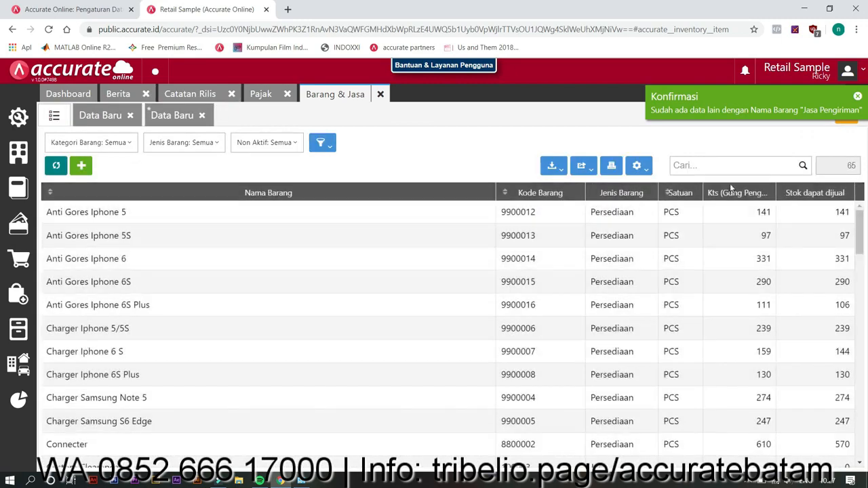
click(731, 163)
text(Jasa)
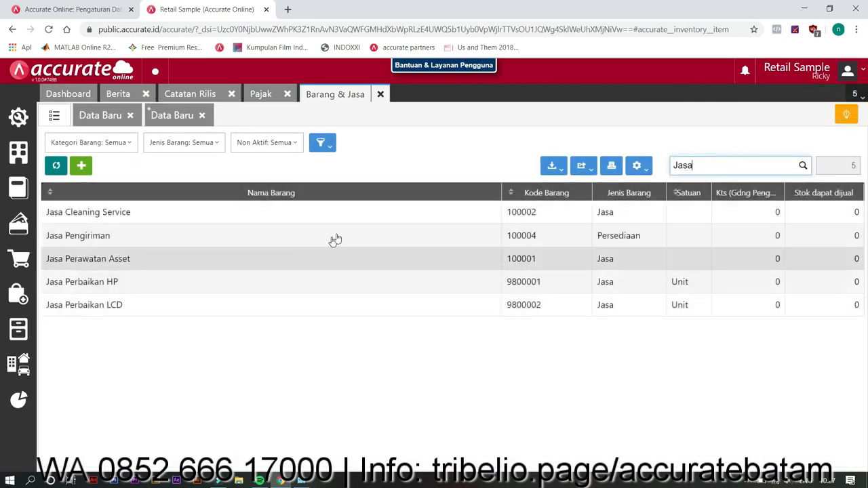
double_click(335, 238)
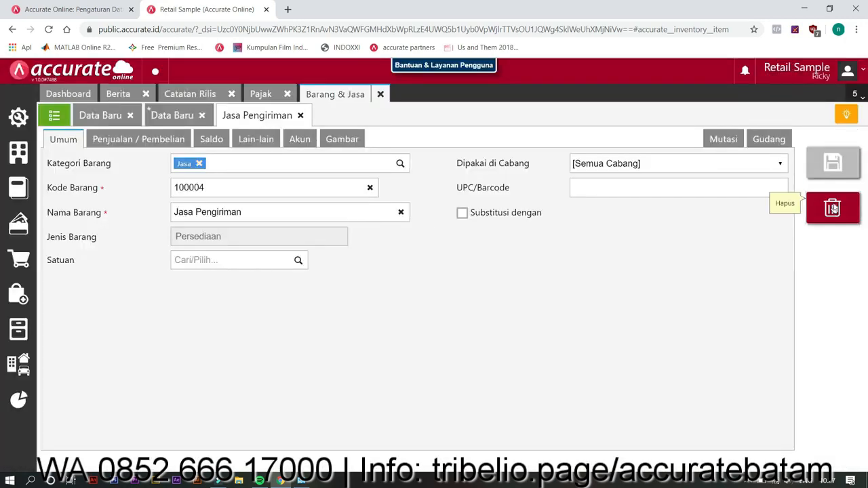
click(833, 208)
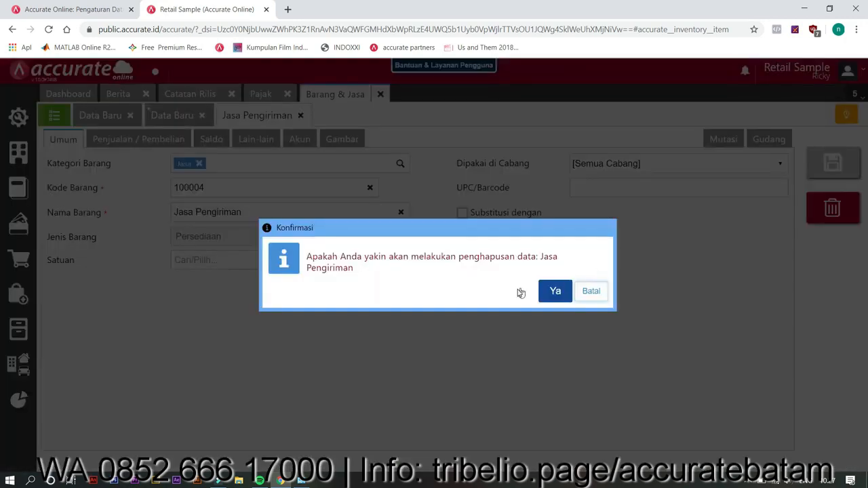
click(552, 292)
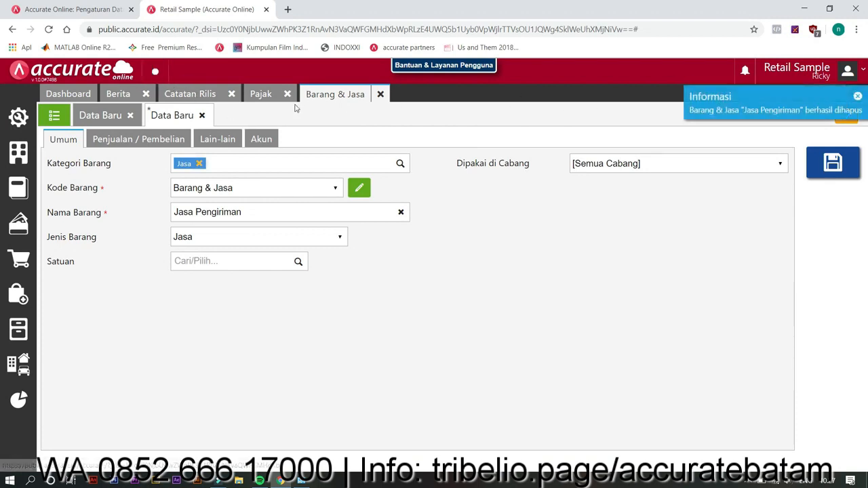
click(832, 164)
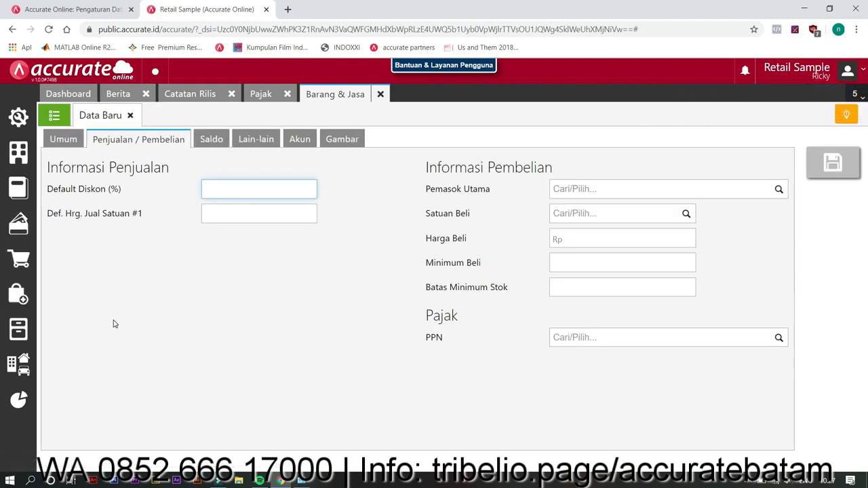
Start a new purchase invoice for supplier PT Multi Teknik Bersama and enter 3431 as the invoice number.
click(19, 293)
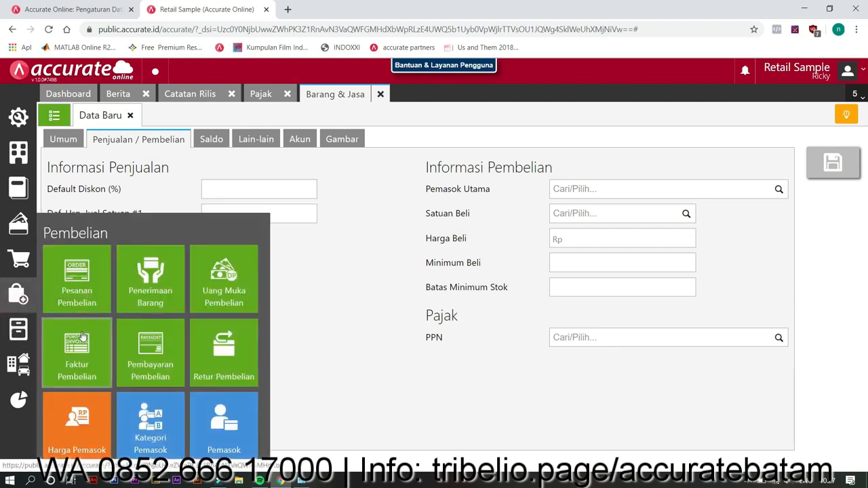
click(81, 337)
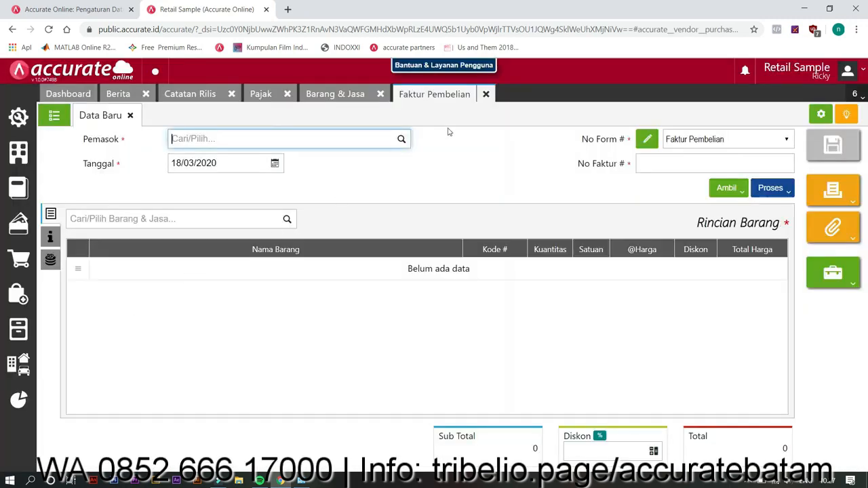
click(400, 139)
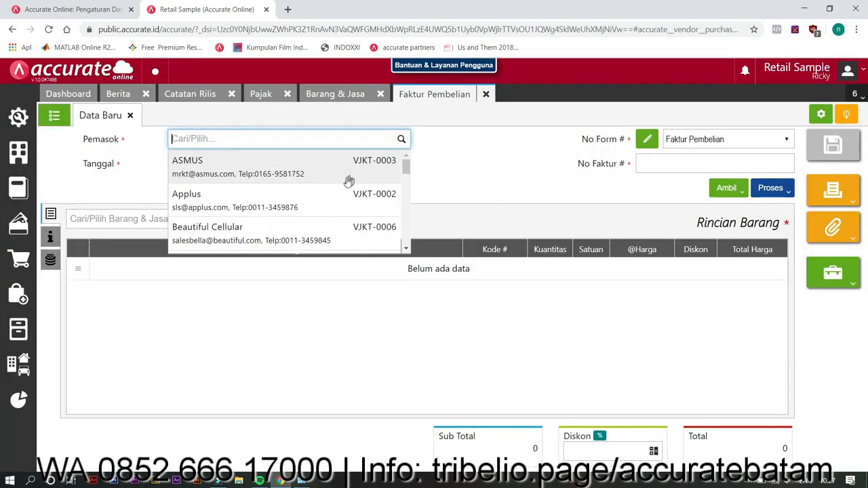
scroll(343, 186, down, 3)
scroll(337, 189, up, 2)
scroll(336, 192, down, 2)
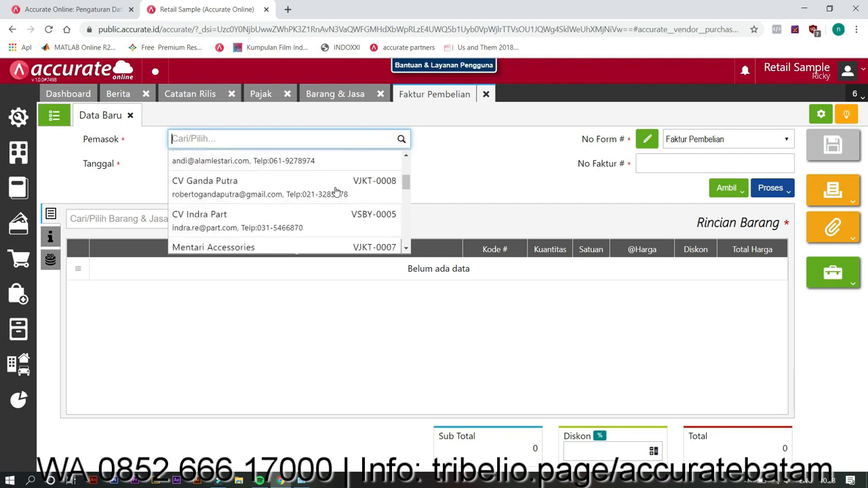
scroll(336, 192, down, 1)
scroll(336, 192, up, 2)
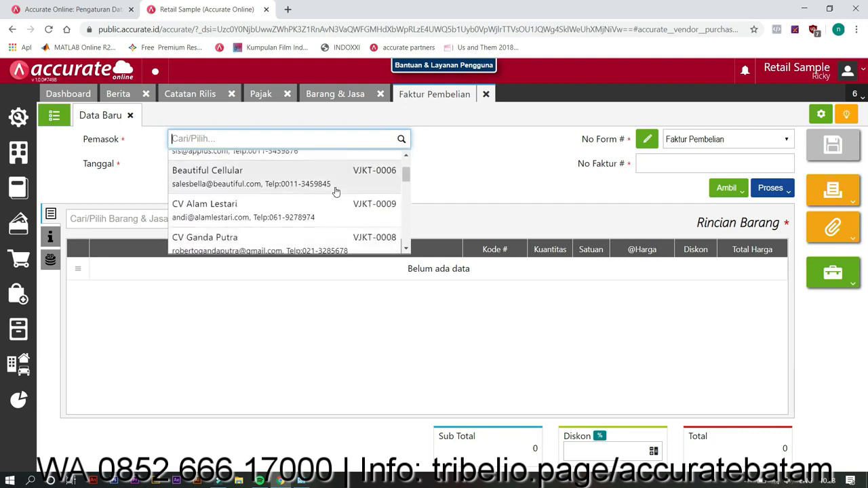
scroll(336, 192, up, 1)
scroll(335, 192, down, 3)
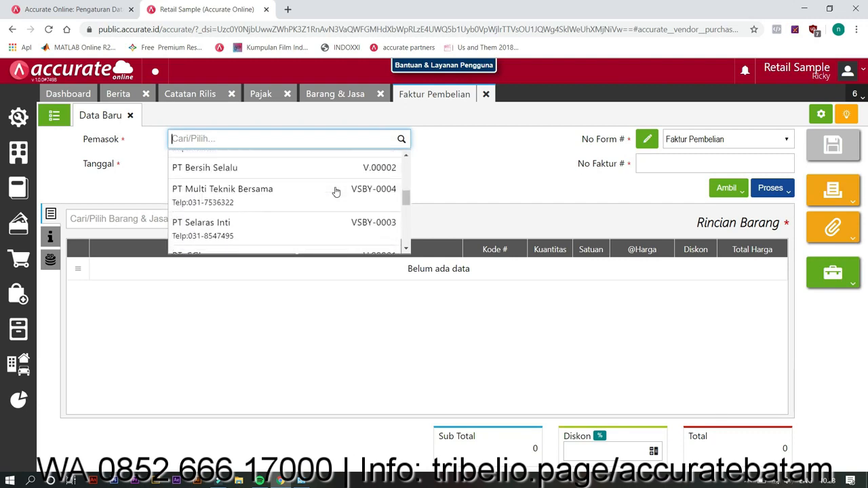
scroll(336, 192, down, 2)
scroll(335, 190, up, 2)
click(312, 200)
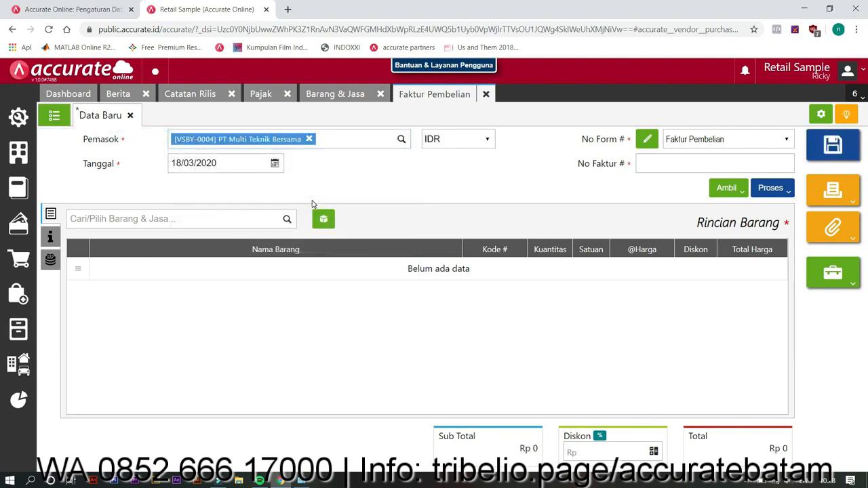
click(639, 167)
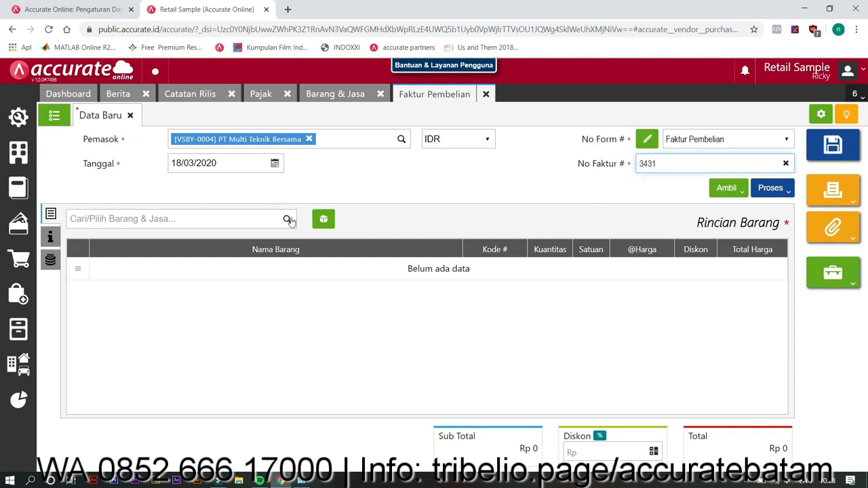
Add Jasa Pengiriman to the purchase invoice with a unit price of Rp 500,000.
click(261, 219)
text(Jas)
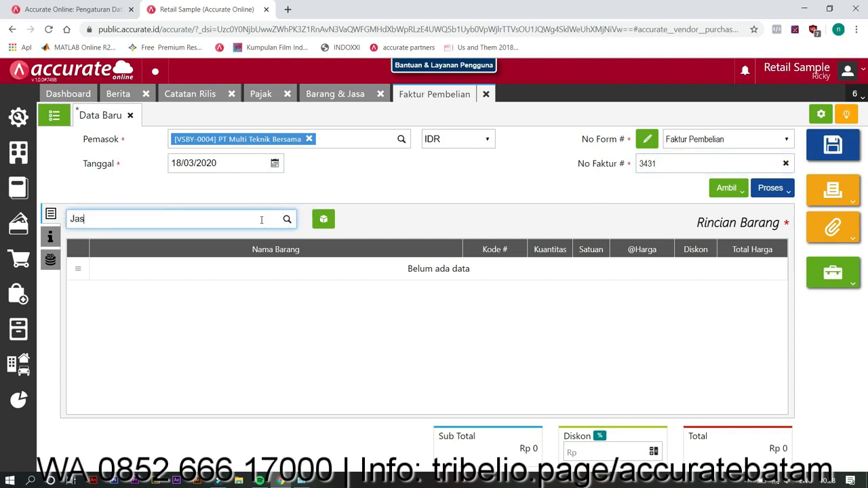
text(a)
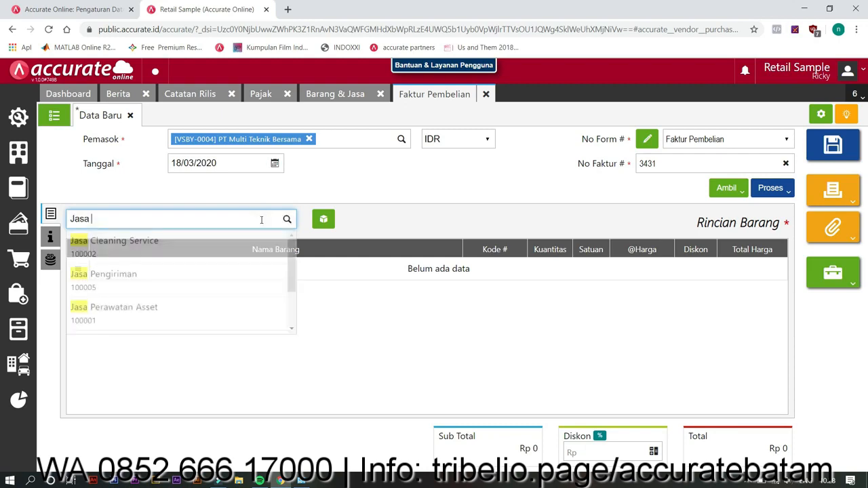
click(220, 281)
click(452, 247)
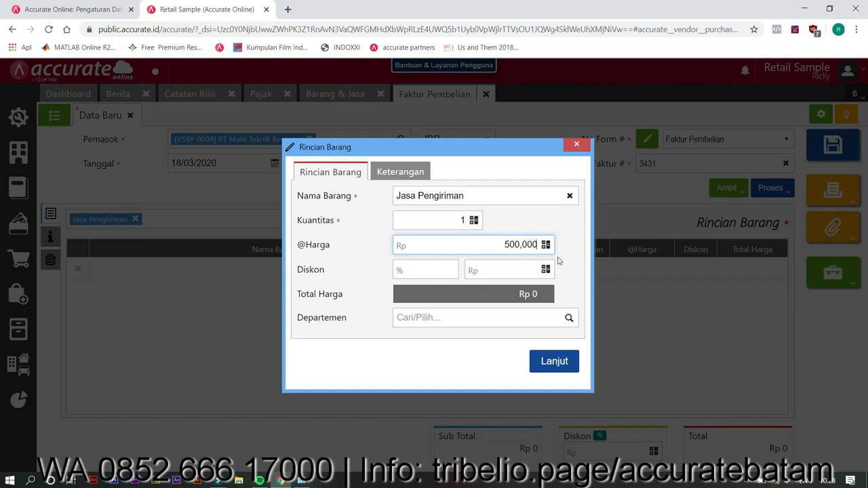
click(548, 361)
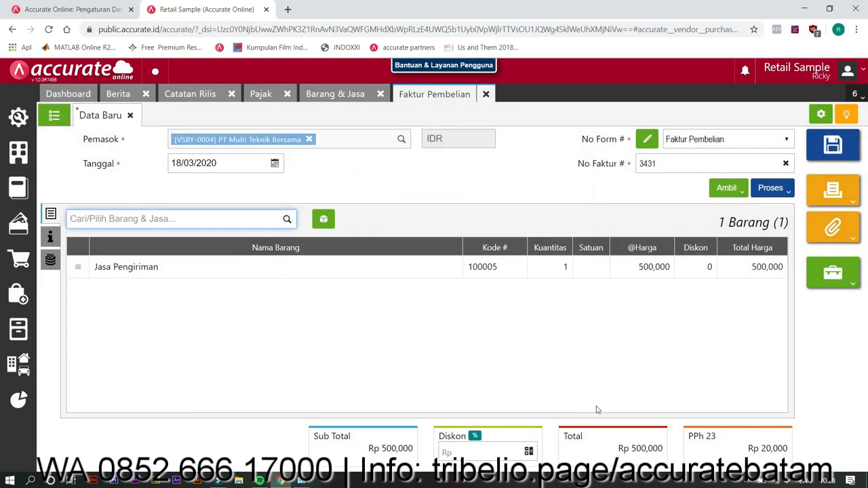
Check the invoice's PPh 23 amount by turning the Kena Pajak option off and on again, and look over the other costs section.
drag(689, 434, 808, 451)
click(769, 441)
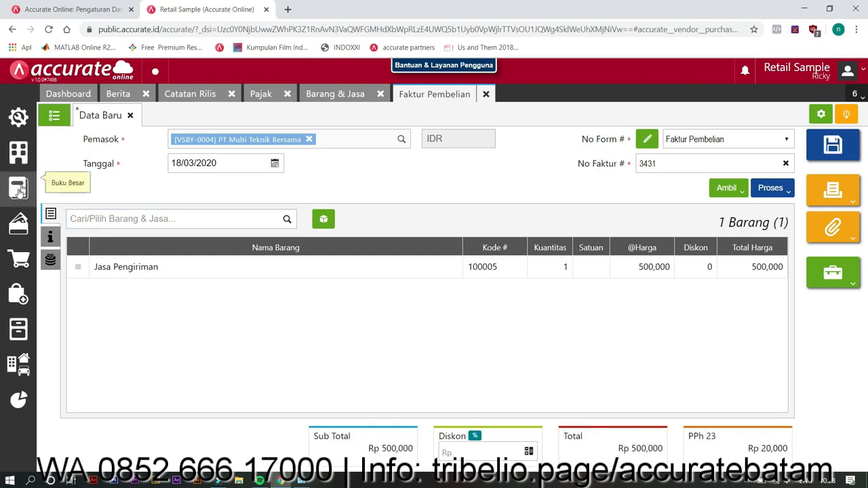
click(50, 236)
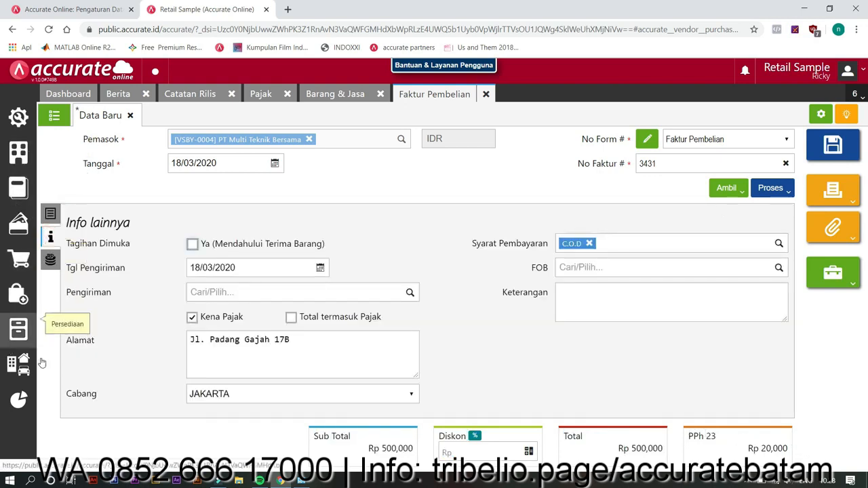
click(193, 319)
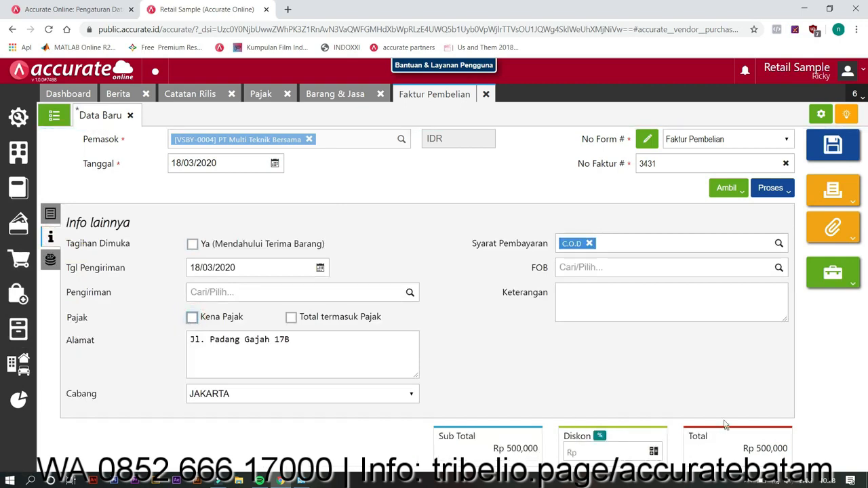
click(193, 318)
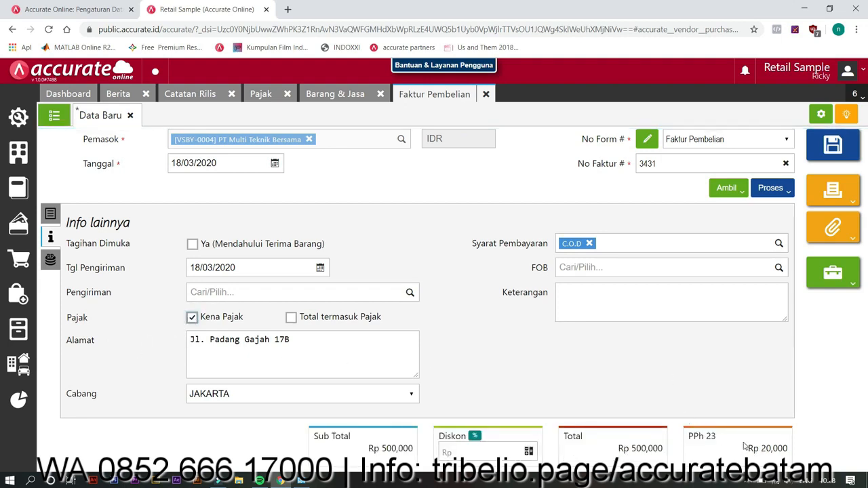
click(50, 259)
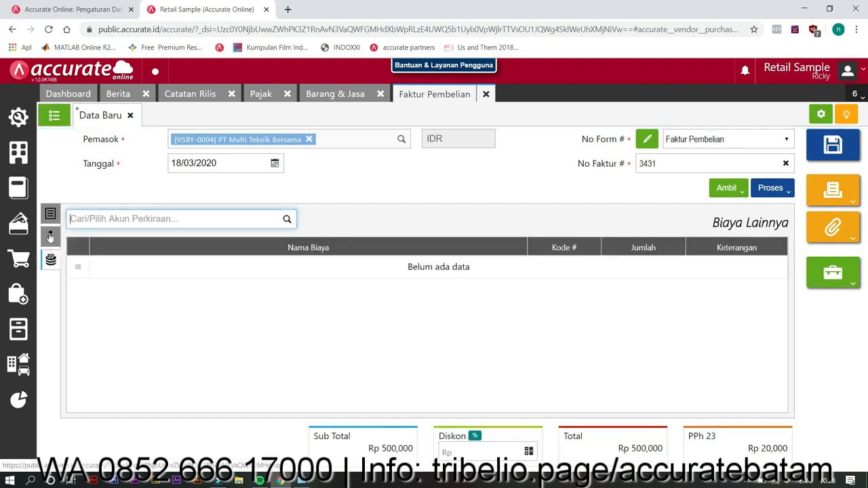
click(50, 213)
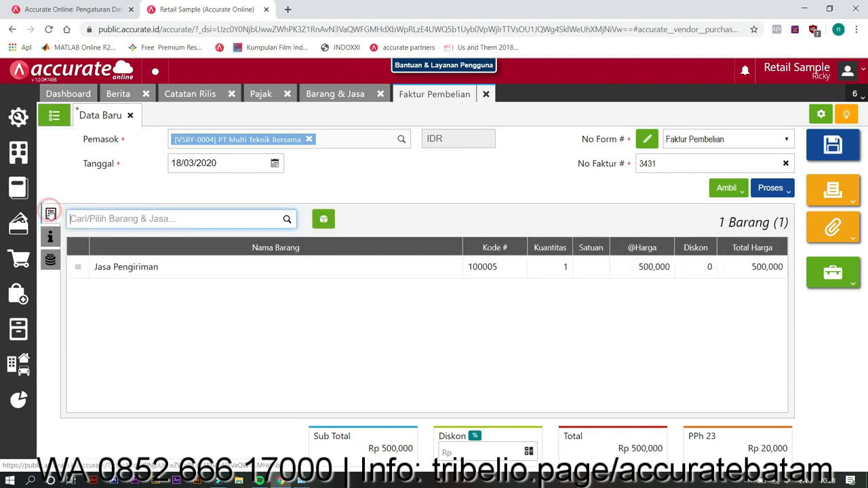
Save the purchase invoice, reopen it from the invoice list, and view its journal details.
click(839, 146)
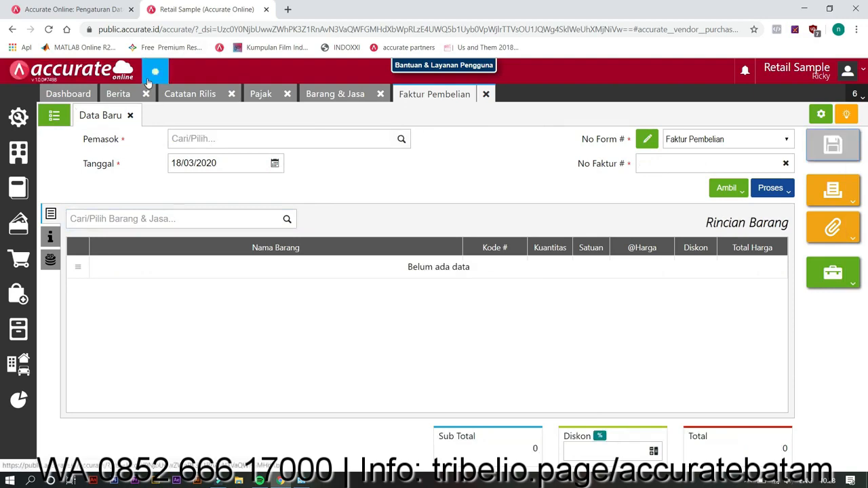
click(53, 116)
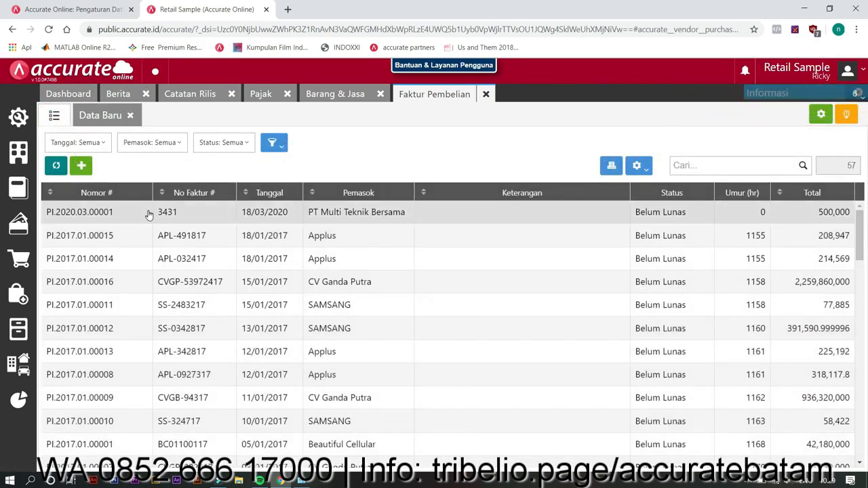
click(148, 213)
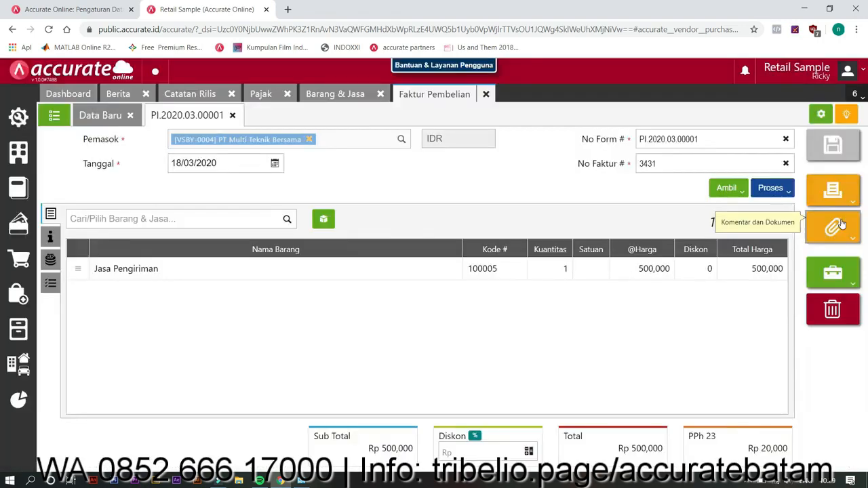
click(833, 272)
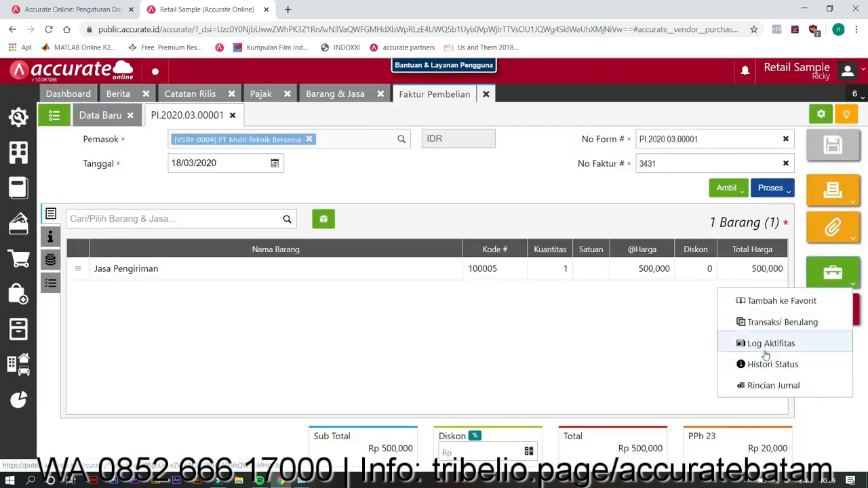
click(765, 384)
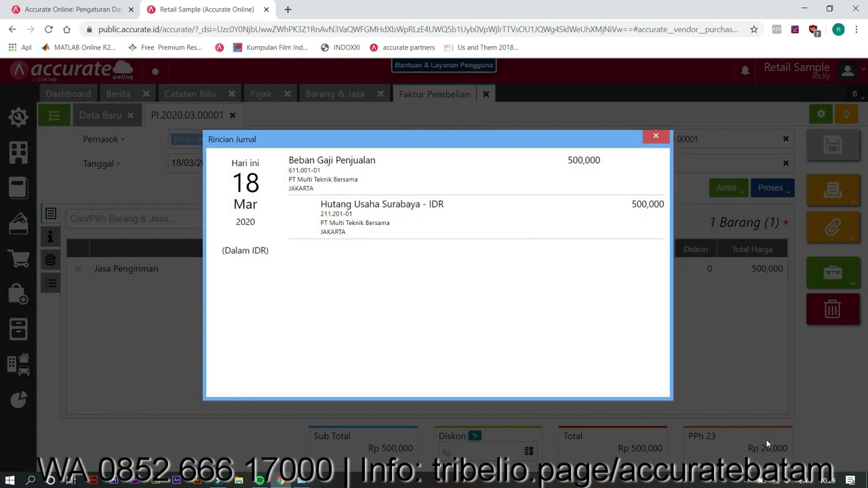
Close the journal details and create a purchase payment from the invoice through its Pembayaran process.
click(656, 137)
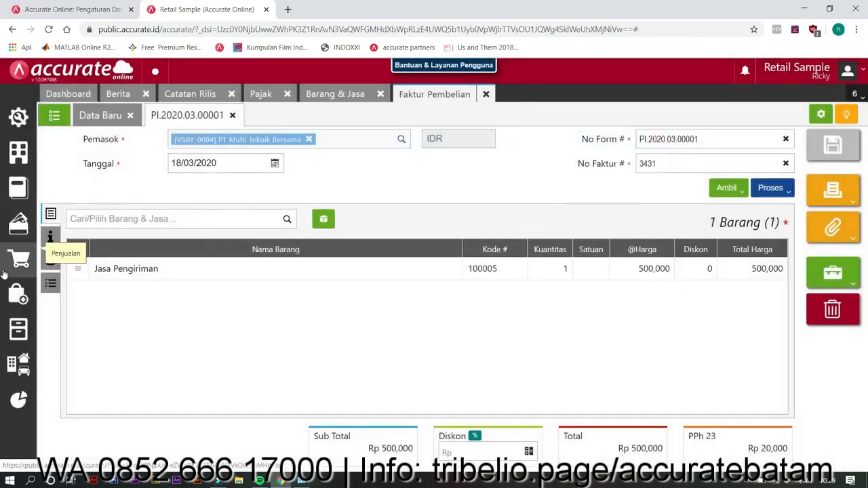
mouse_move(7, 293)
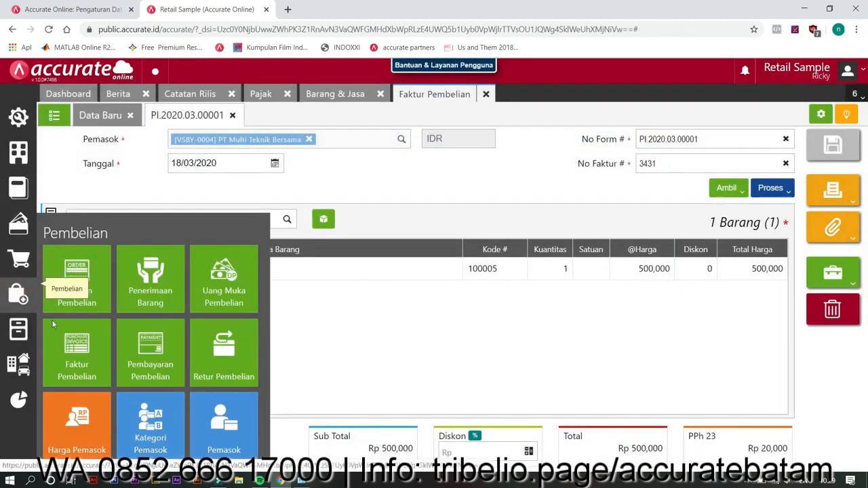
click(156, 373)
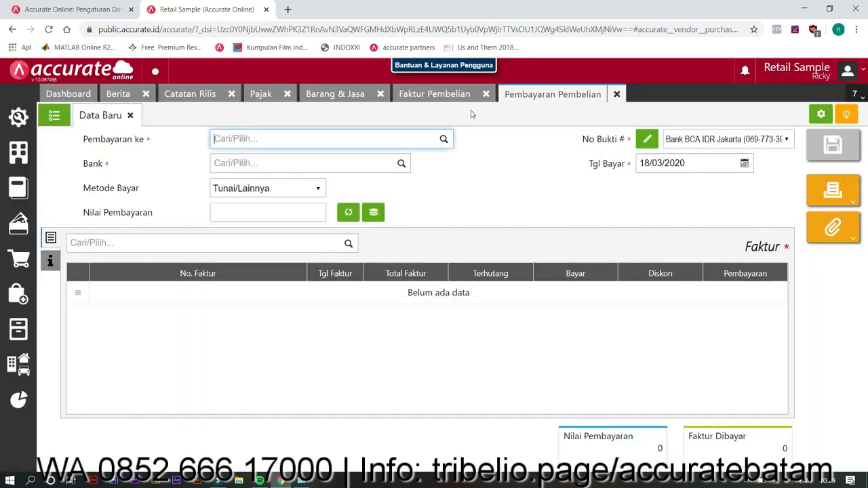
click(451, 95)
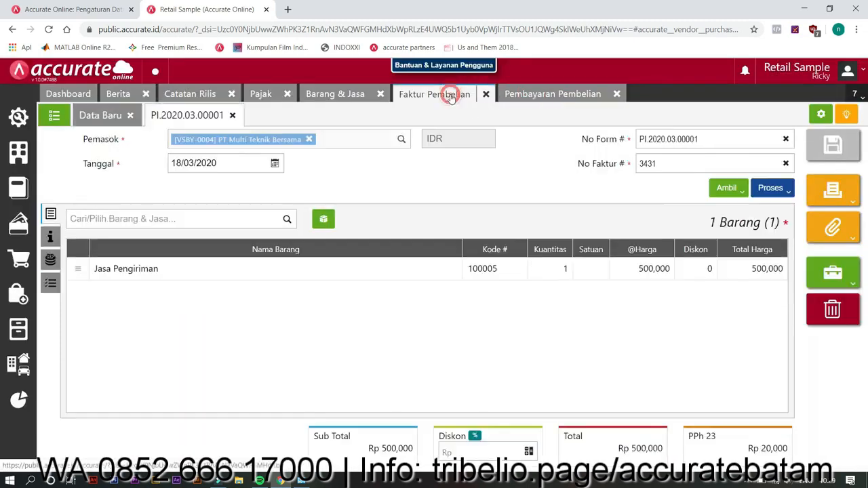
click(780, 190)
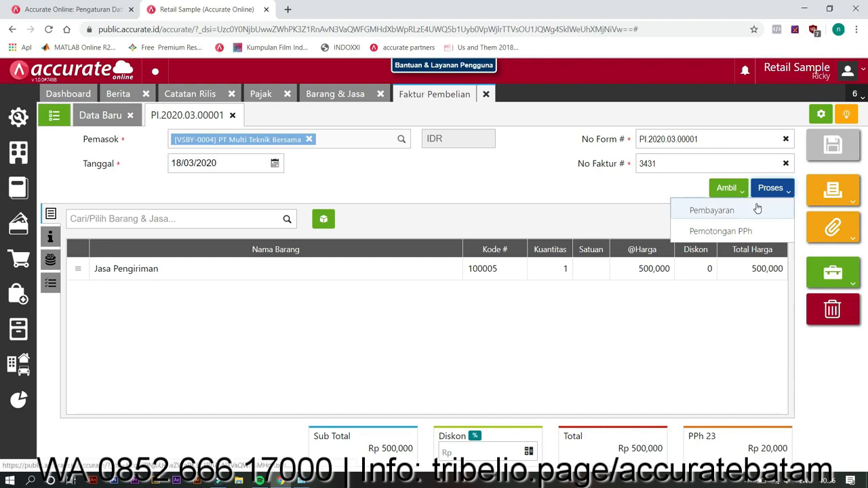
click(757, 209)
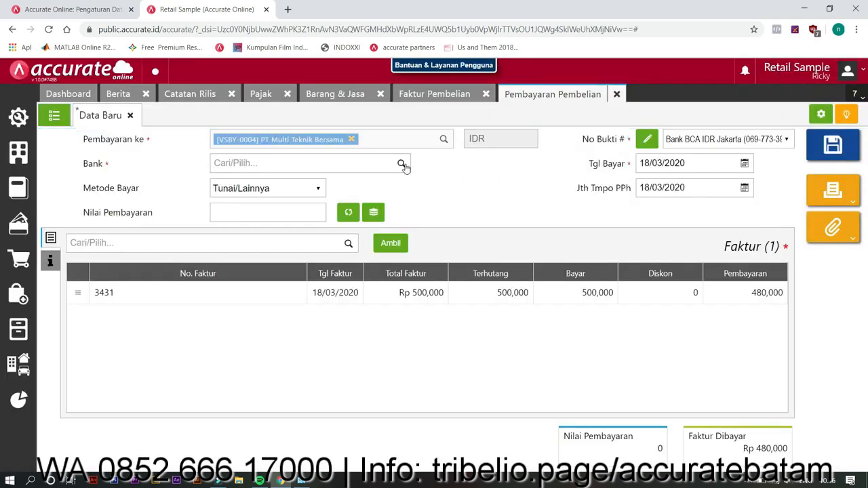
Set Kas Besar Kantor Jakarta as the paying bank, calculate the payment value of Rp 480,000, and compare it with the purchase invoice.
click(402, 165)
click(348, 217)
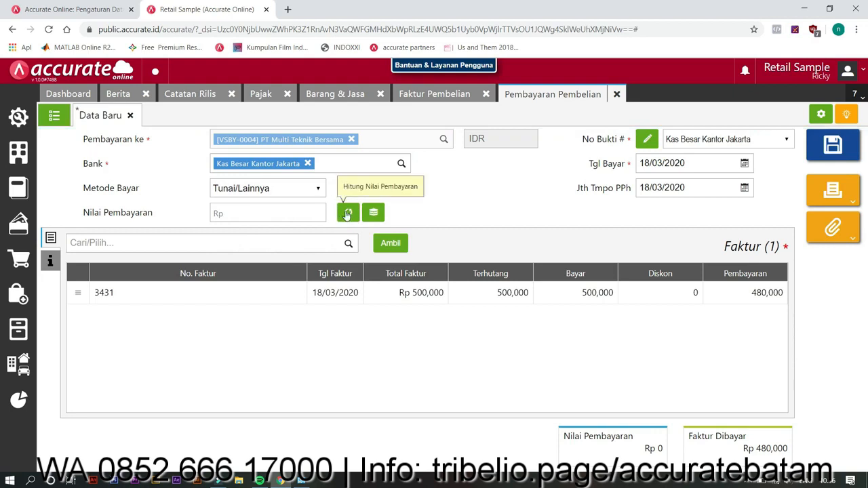
click(347, 214)
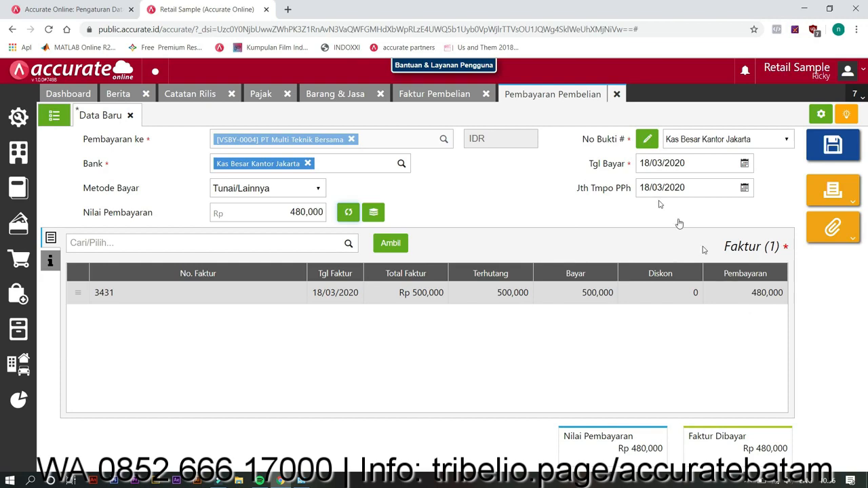
click(462, 95)
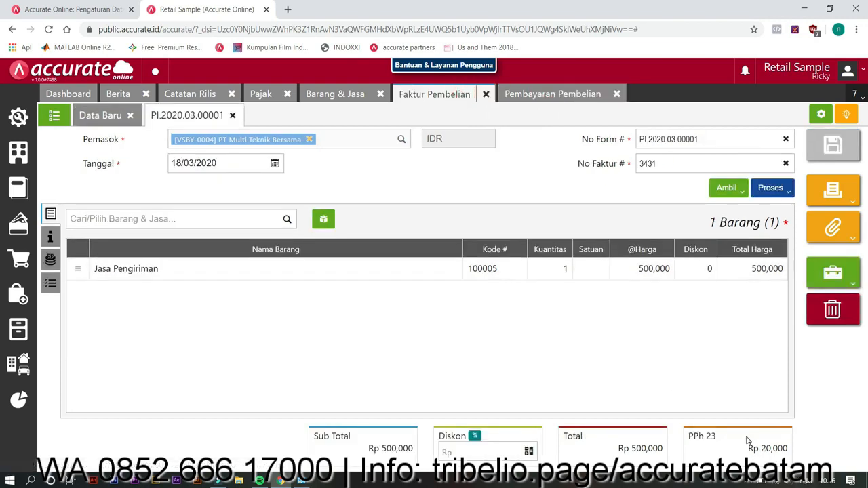
click(563, 94)
Save the purchase payment and reopen it from the payment list.
click(838, 143)
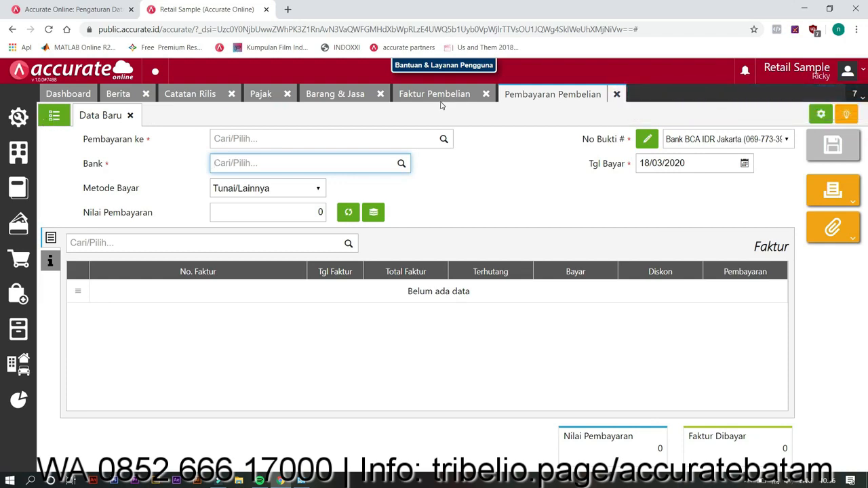
click(54, 114)
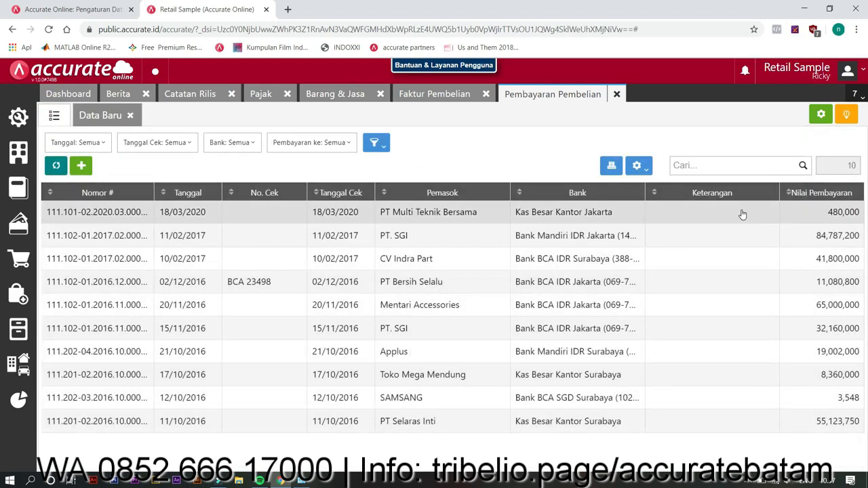
click(743, 215)
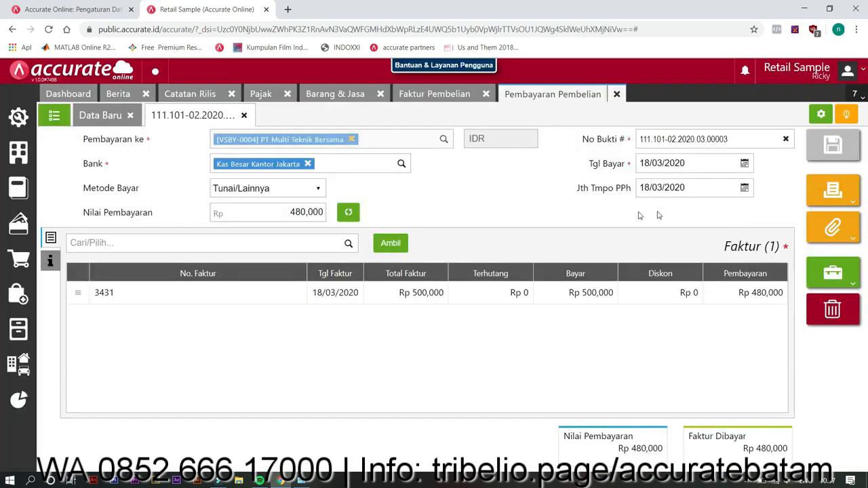
Start a Pemotongan PPh entry from the purchase invoice and choose Kas Besar Kantor Jakarta as its bank.
click(428, 95)
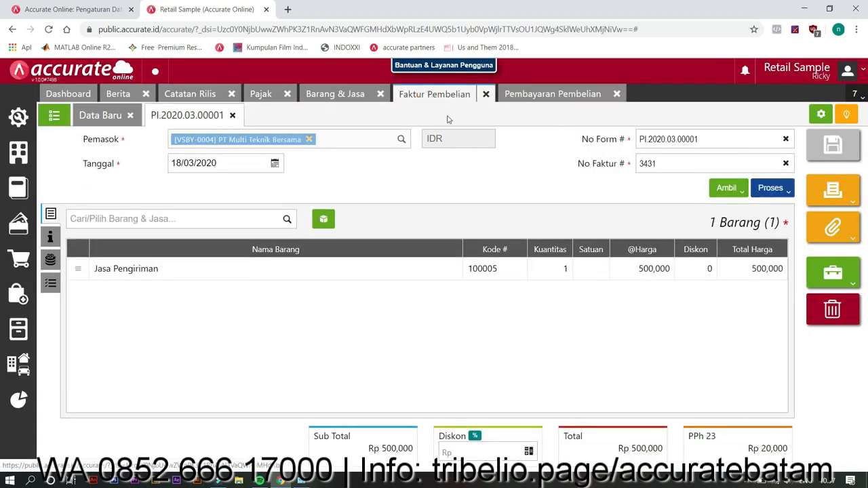
click(786, 193)
click(746, 231)
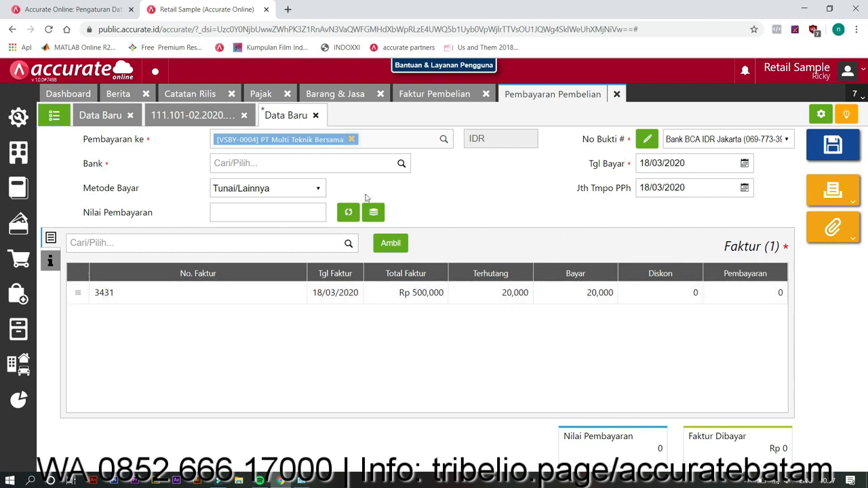
click(401, 164)
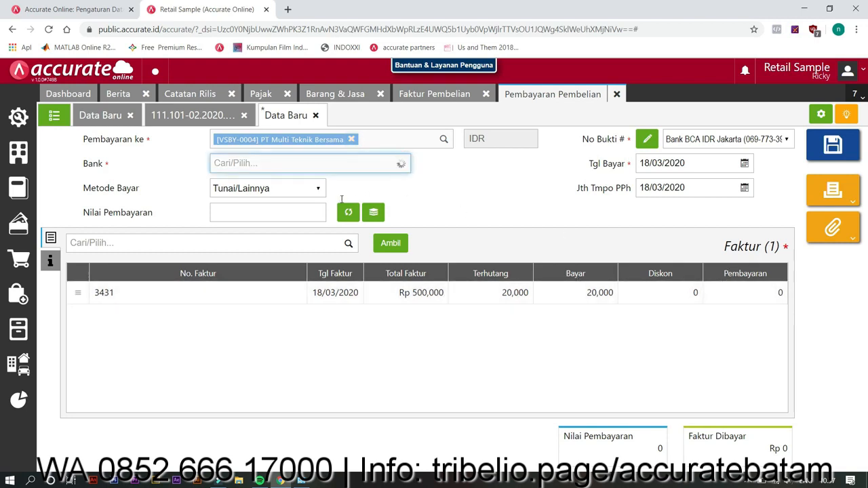
click(310, 218)
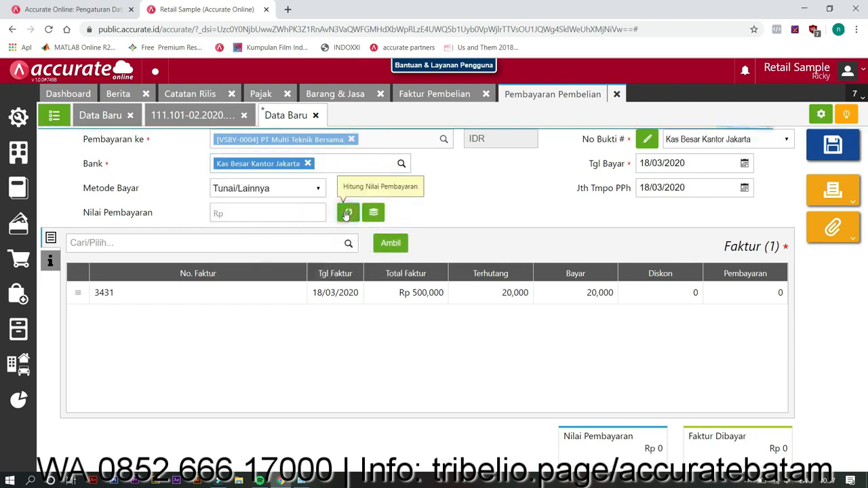
Set the payment value to 0, try to save the PPh withholding entry, and dismiss the resulting notice.
click(307, 212)
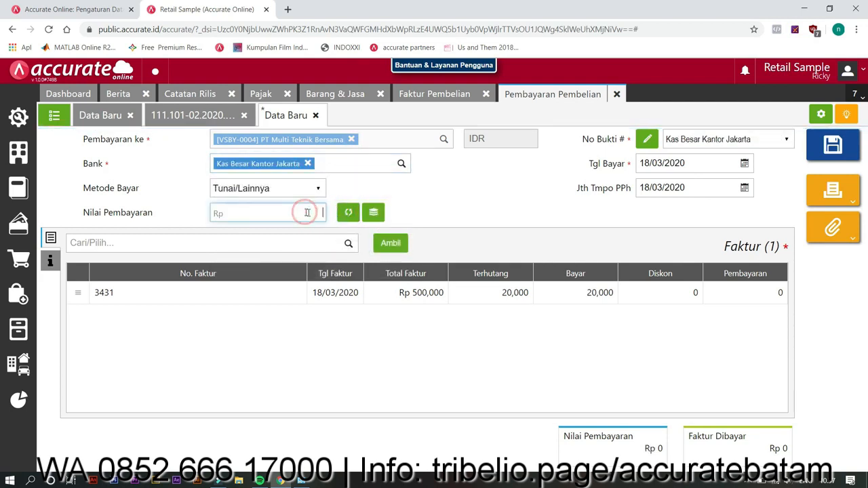
click(303, 214)
click(413, 195)
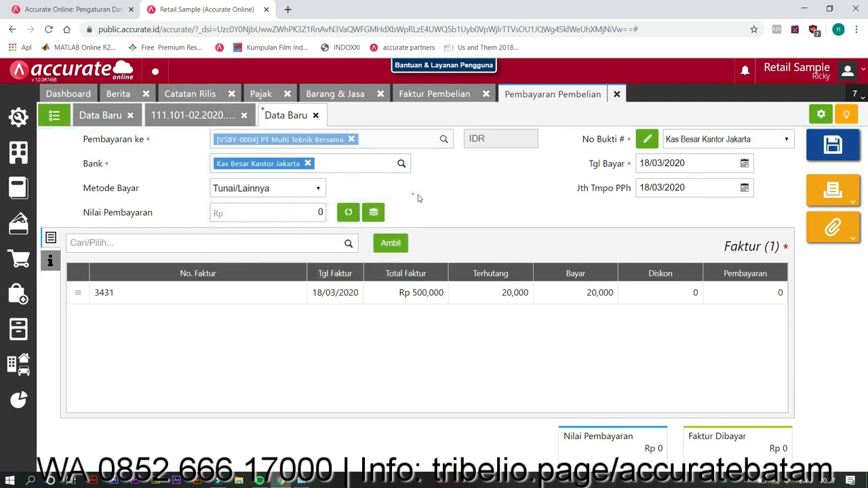
click(834, 148)
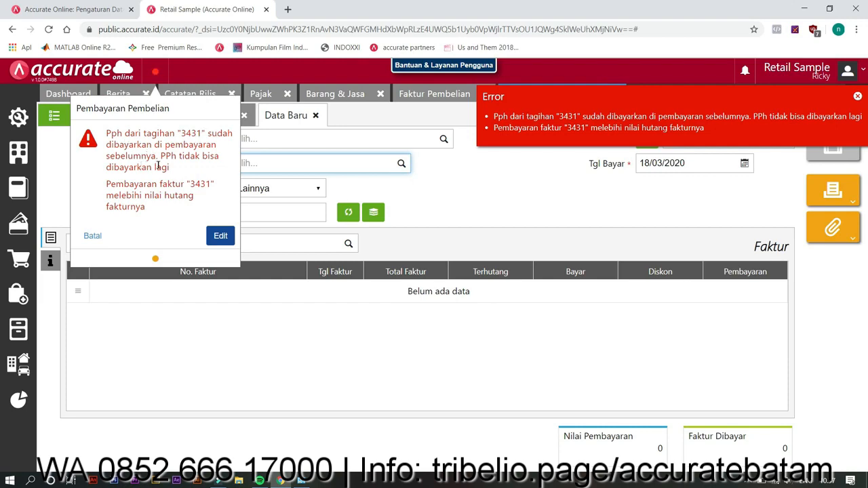
click(457, 193)
Start a new Kas & Bank payment from Kas Besar Kantor Jakarta with check number 1432.
click(12, 236)
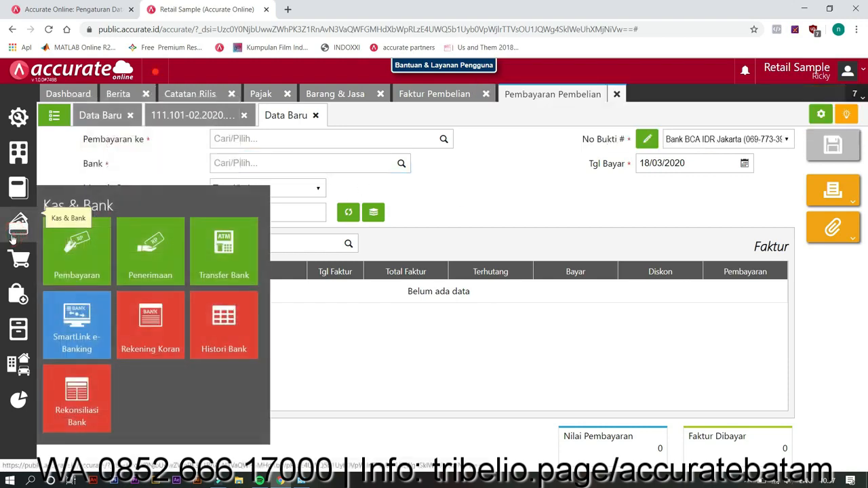
click(74, 247)
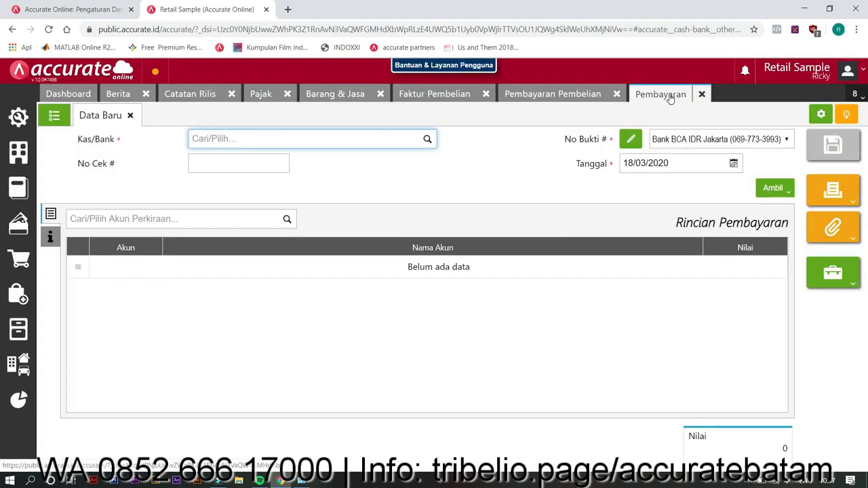
click(425, 142)
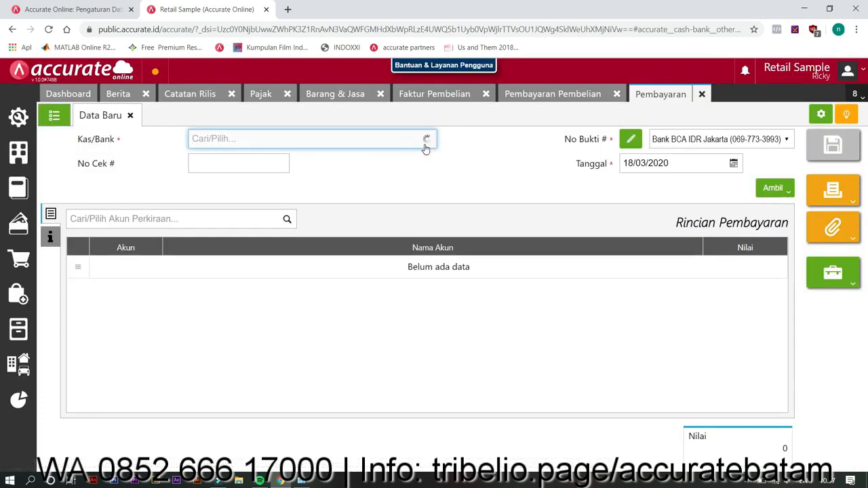
click(369, 185)
click(206, 163)
text(1432)
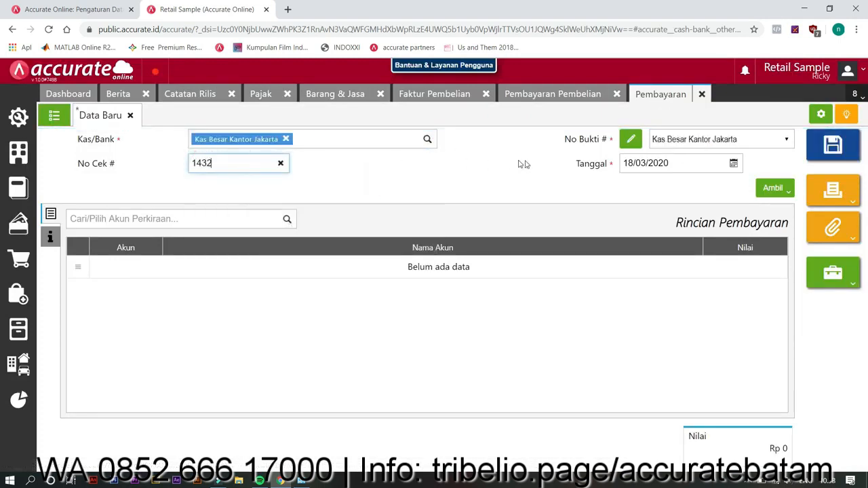
Retrieve the PPh Pembelian entry for Faktur 3431 into the payment details and save the payment.
click(764, 186)
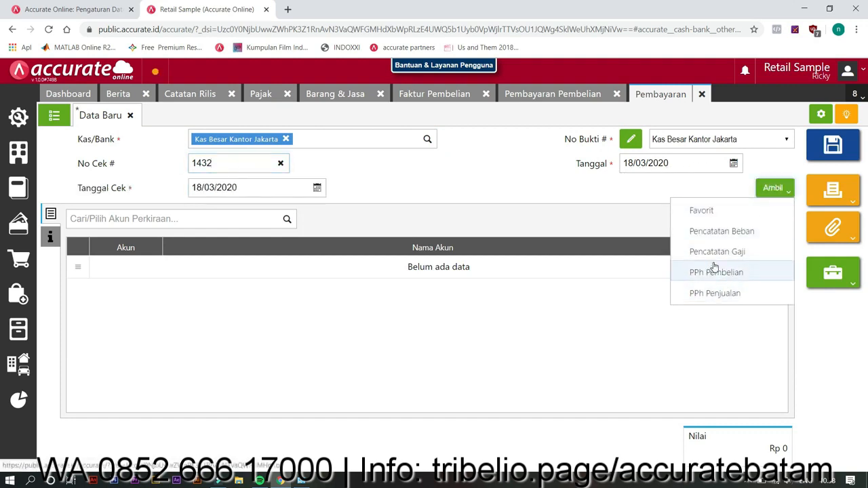
click(712, 272)
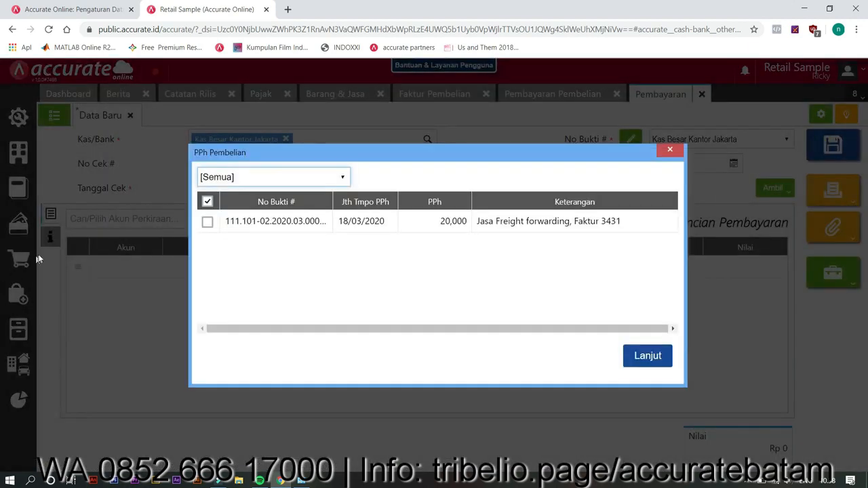
click(268, 226)
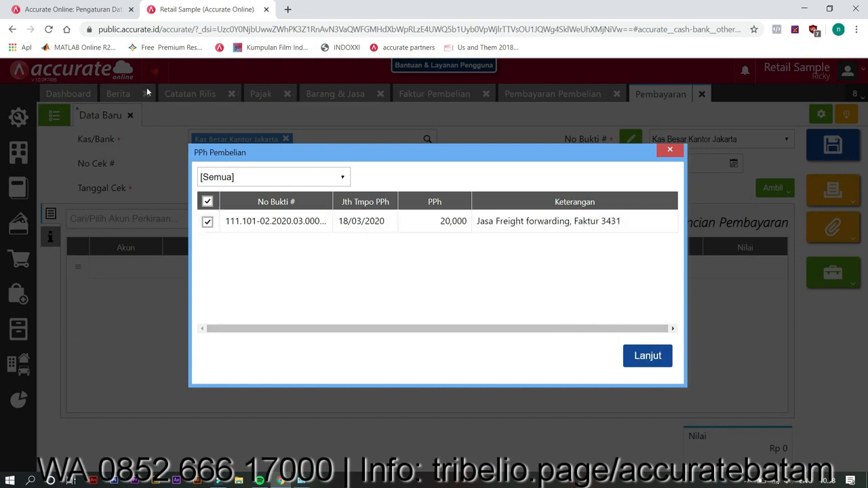
click(643, 357)
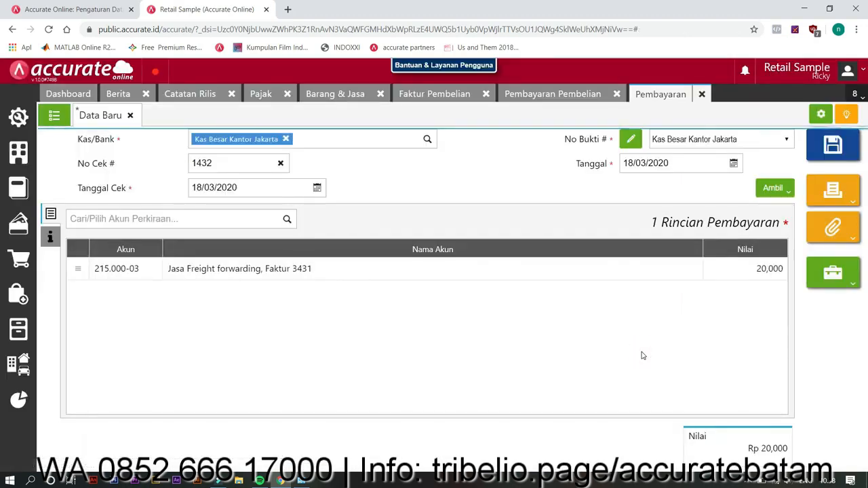
click(833, 144)
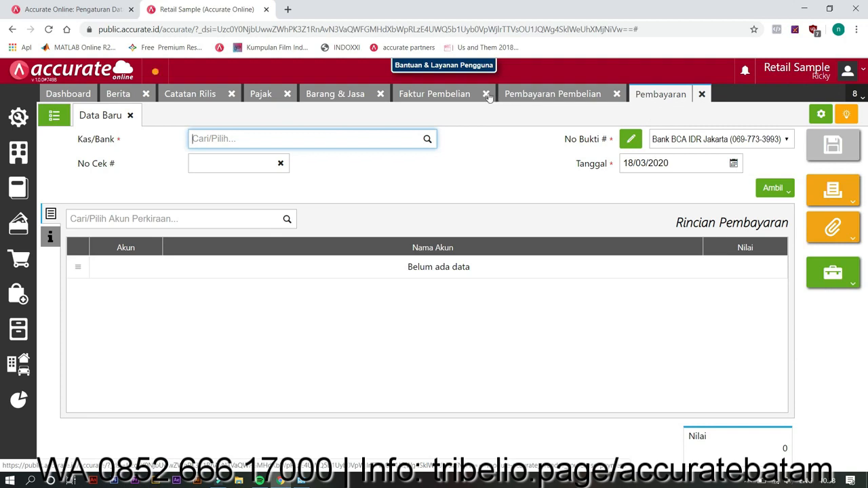
Check the purchase invoice's payment status and reopen the saved purchase payment to PT Multi Teknik Bersama from the payment list.
click(447, 95)
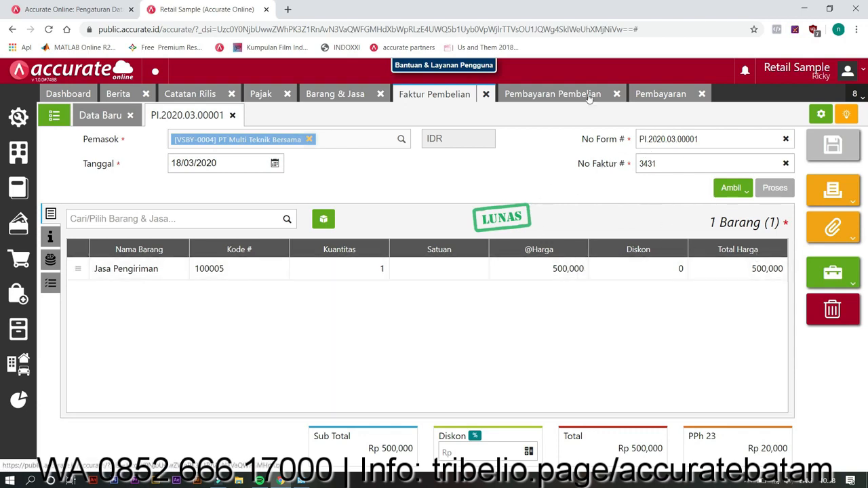
click(555, 95)
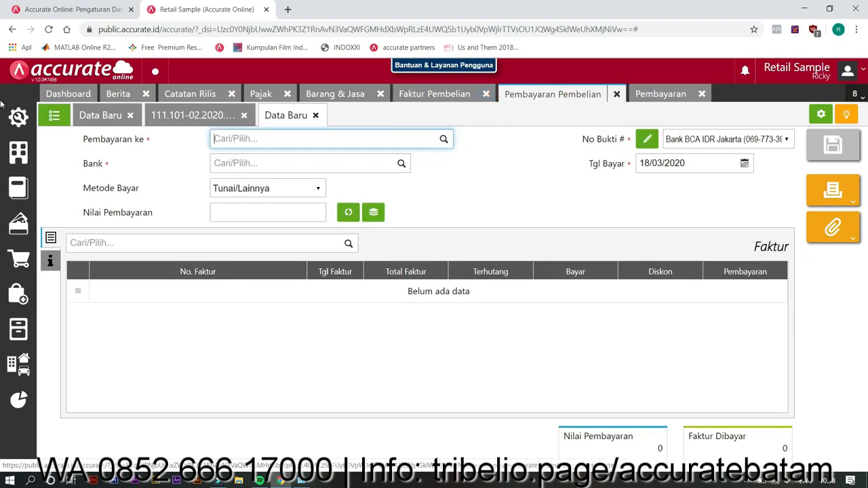
click(54, 115)
click(252, 213)
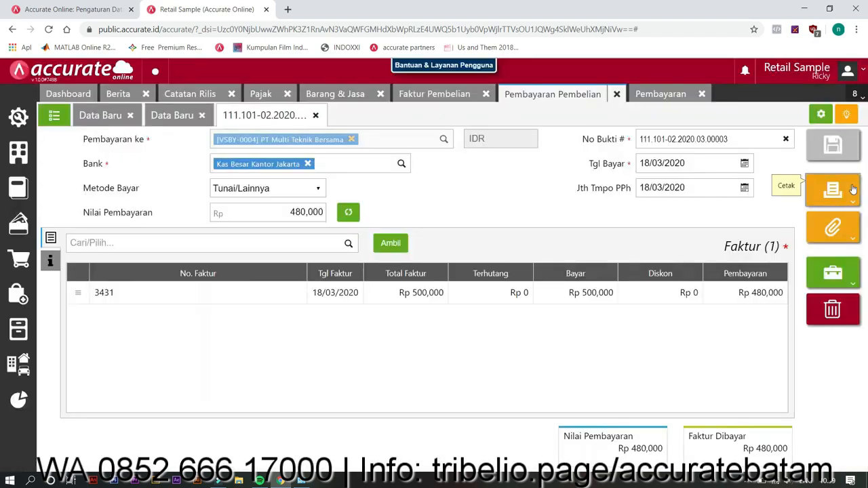
Preview the purchase payment's printout in the Bukti Potong PPh23 design, review the withholding slip, and close the preview.
click(833, 192)
click(821, 217)
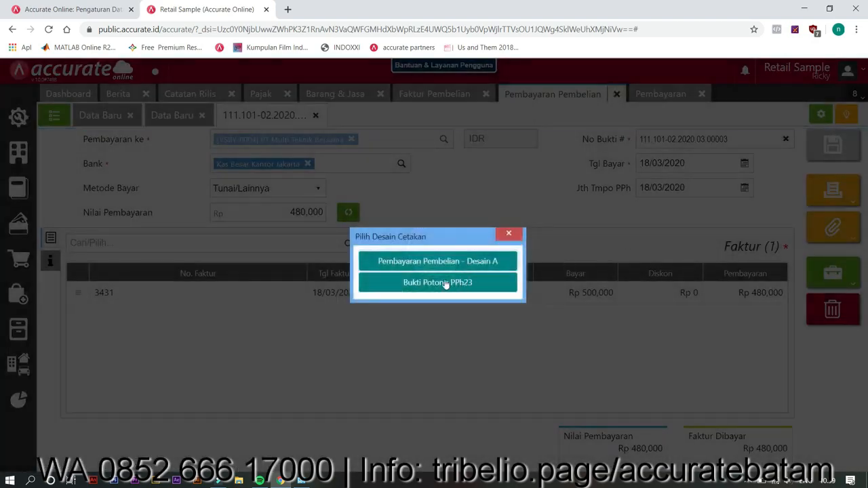
click(446, 283)
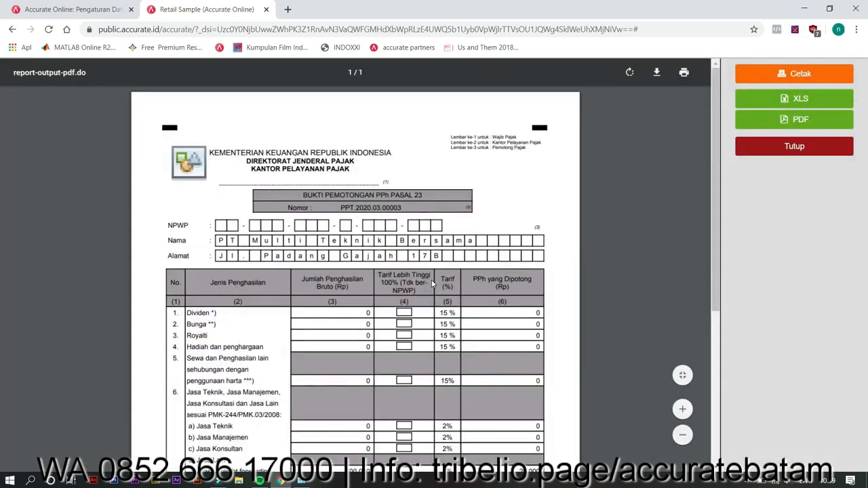
scroll(431, 282, down, 5)
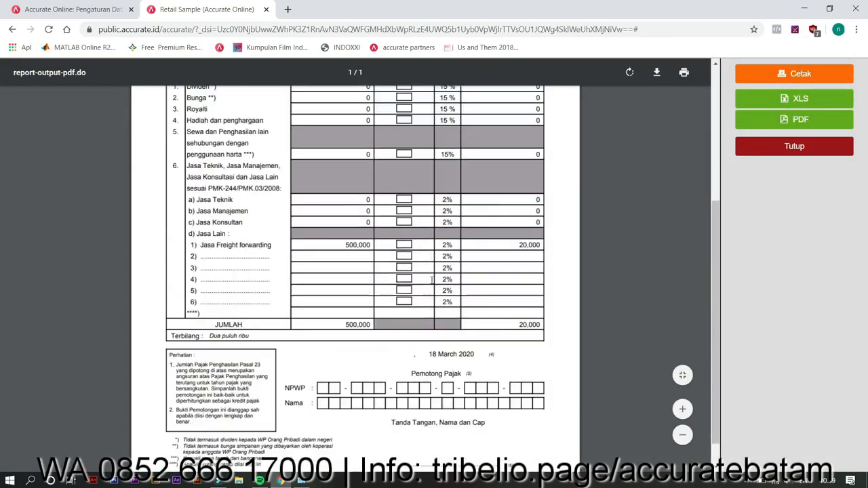
scroll(431, 282, down, 1)
scroll(494, 261, up, 6)
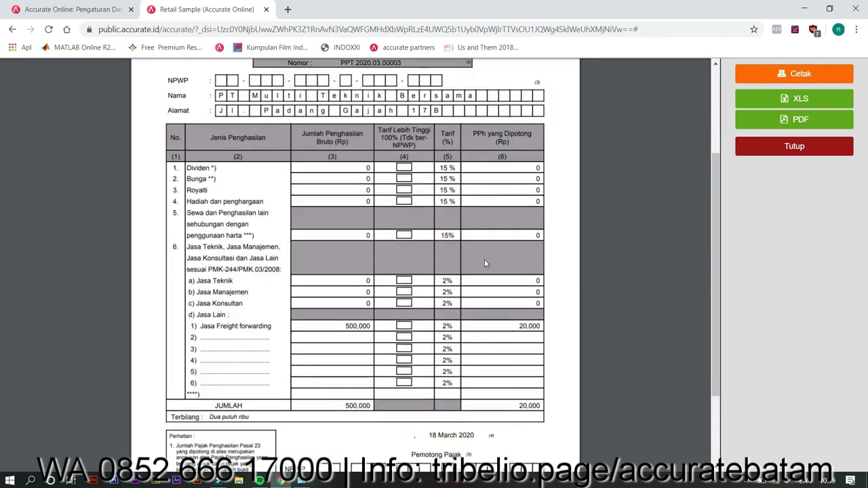
scroll(410, 214, down, 5)
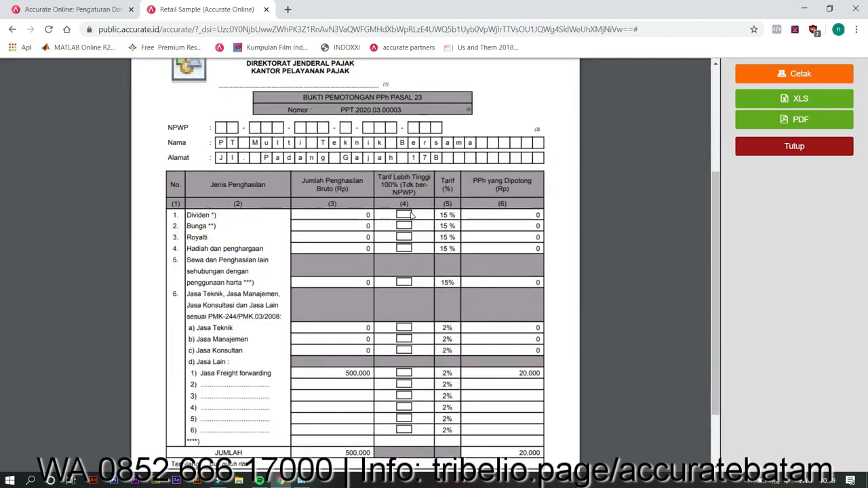
click(773, 153)
View the purchase payment's journal details, examine the Hutang Pajak PPh Ps 23 entry, and close them.
click(831, 278)
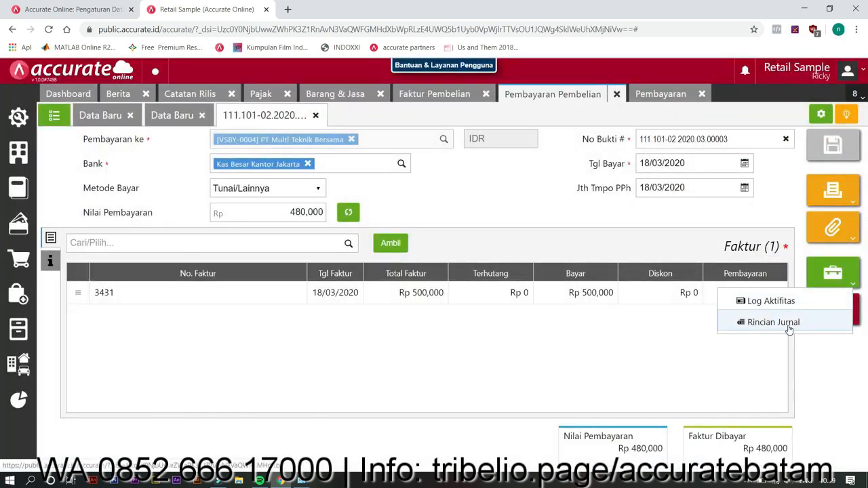
click(787, 323)
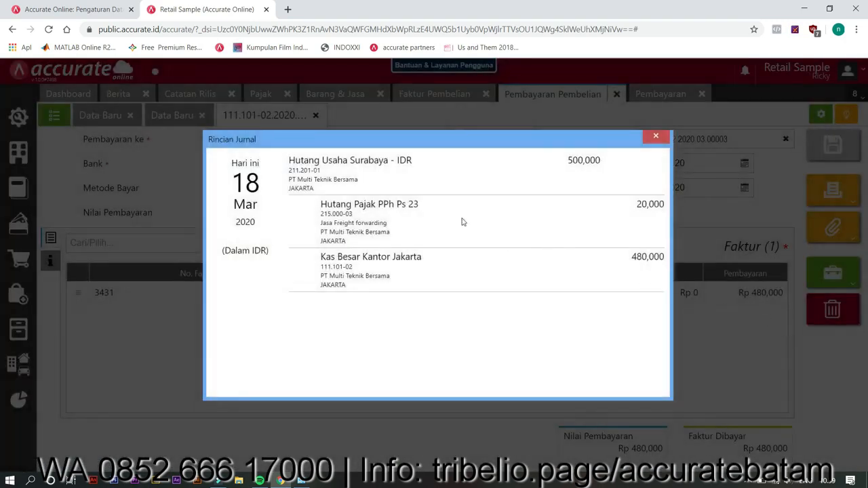
drag(342, 227, 422, 208)
click(424, 207)
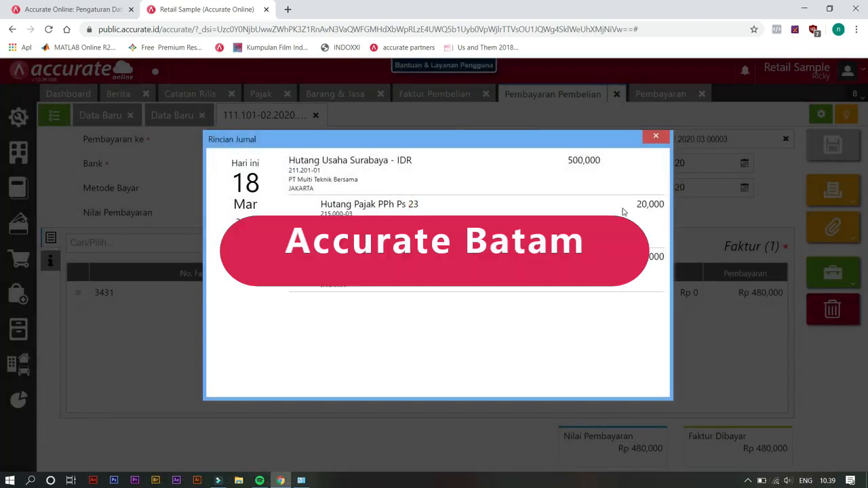
click(656, 138)
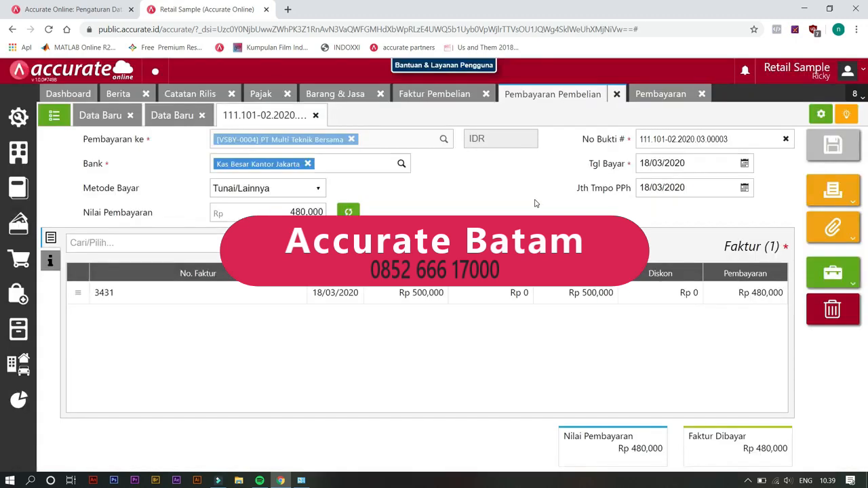